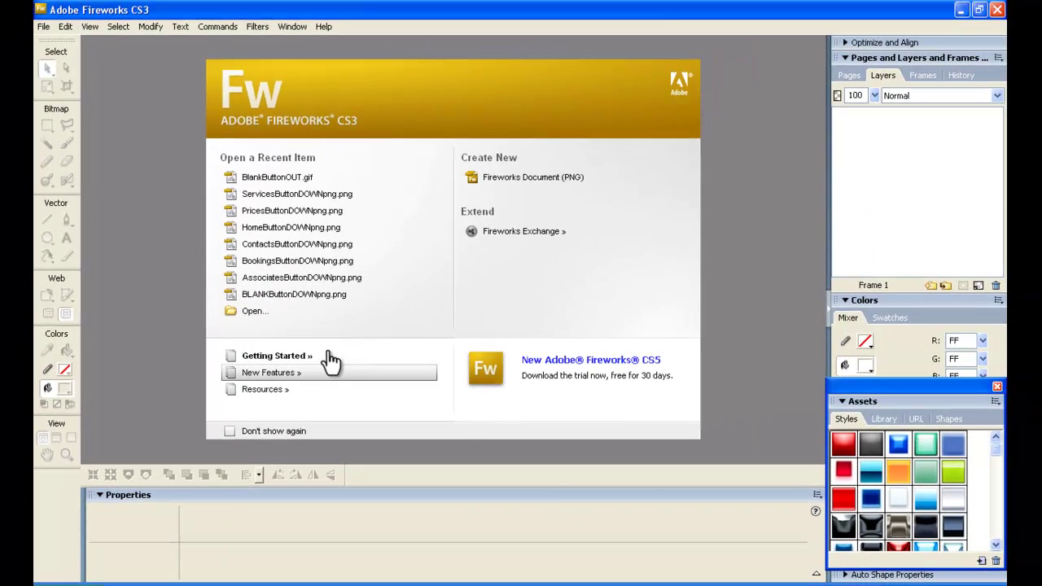
- Open BlankButtonOUT from the Robbies_Outdoors buttons folder, browsing it in Thumbnails view
click(253, 310)
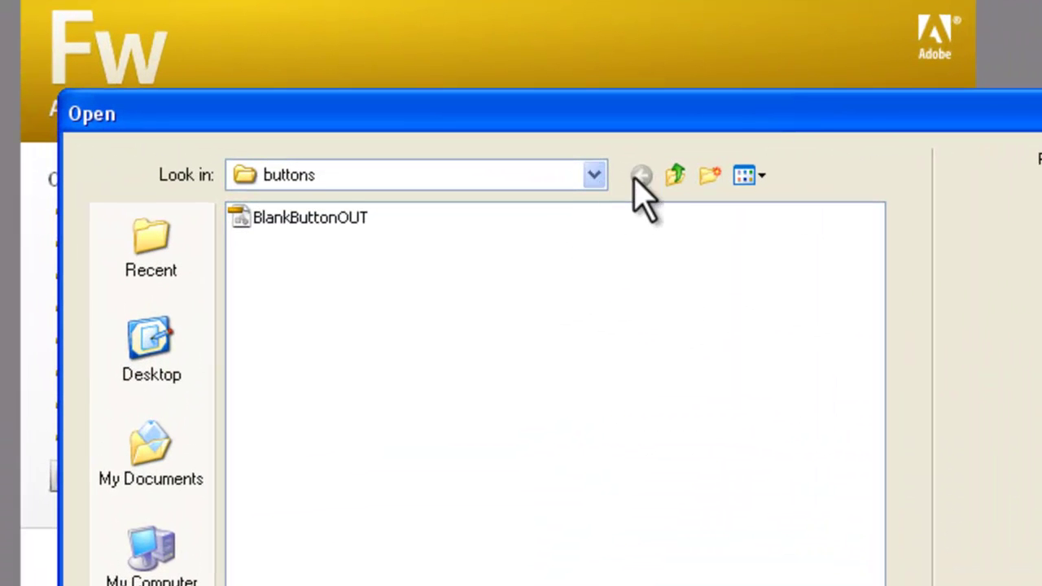
click(586, 162)
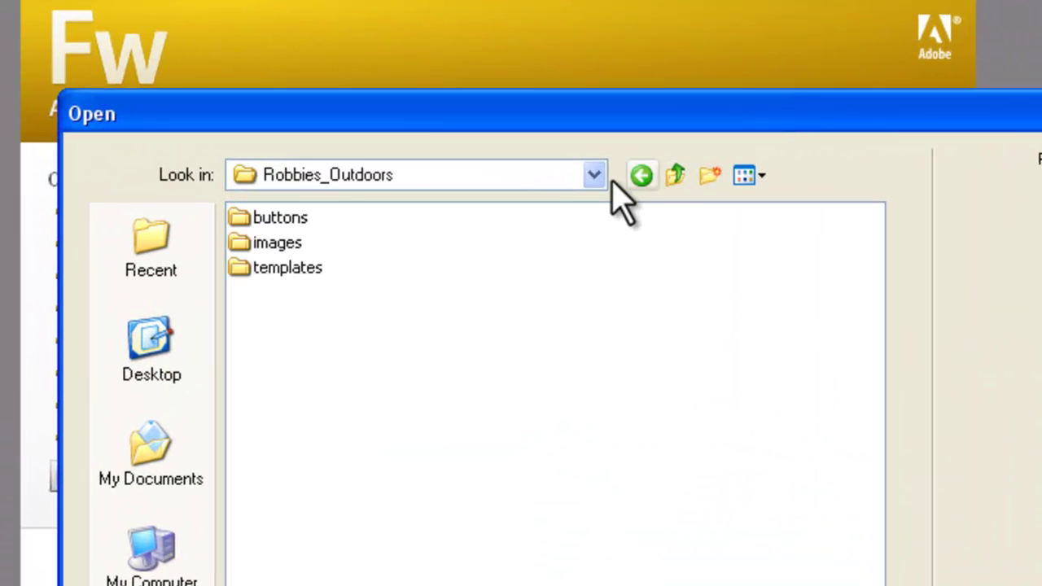
click(678, 177)
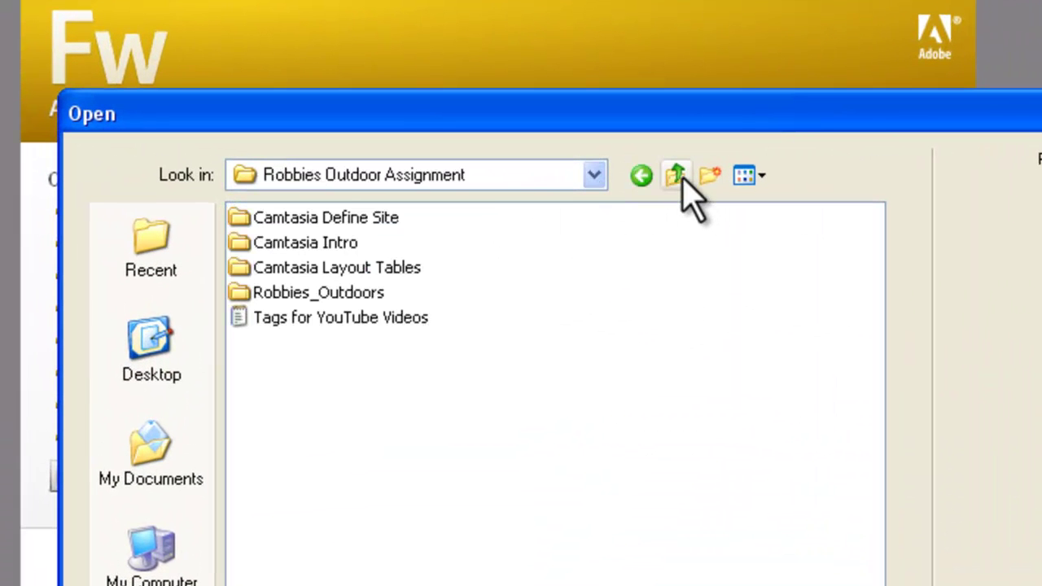
click(329, 301)
double_click(325, 300)
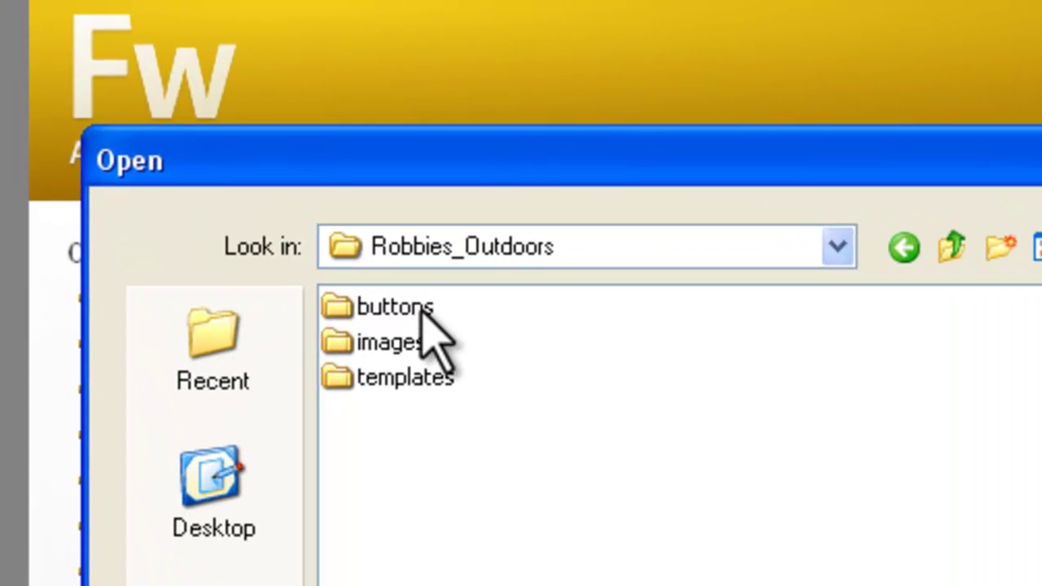
double_click(421, 309)
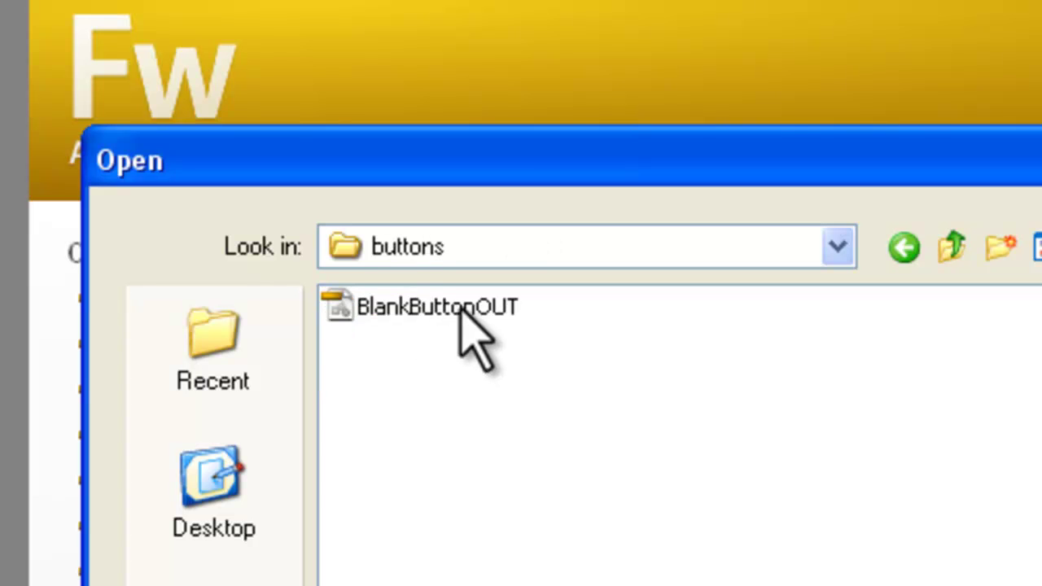
click(1036, 247)
click(1038, 286)
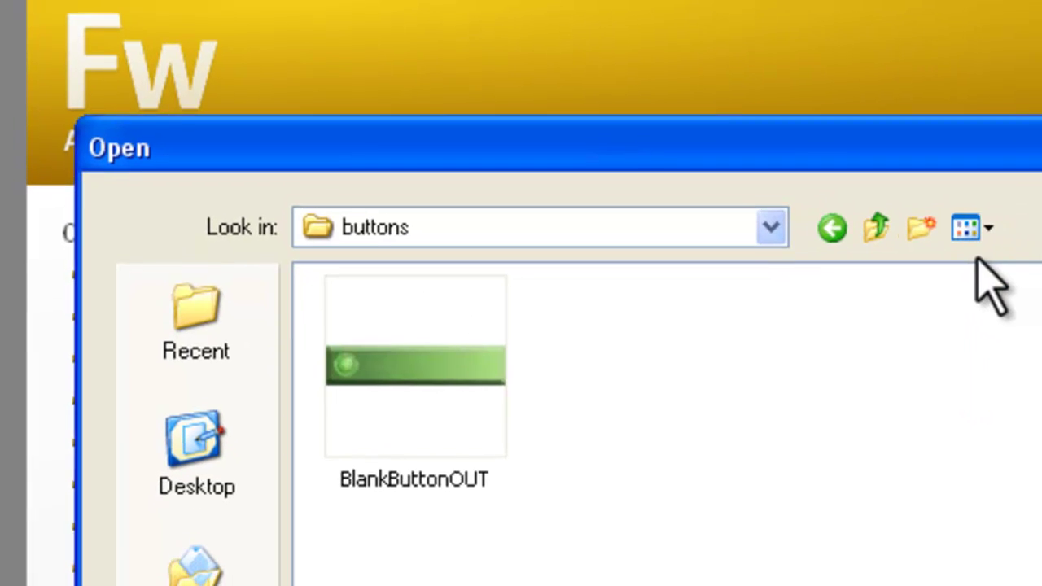
double_click(401, 376)
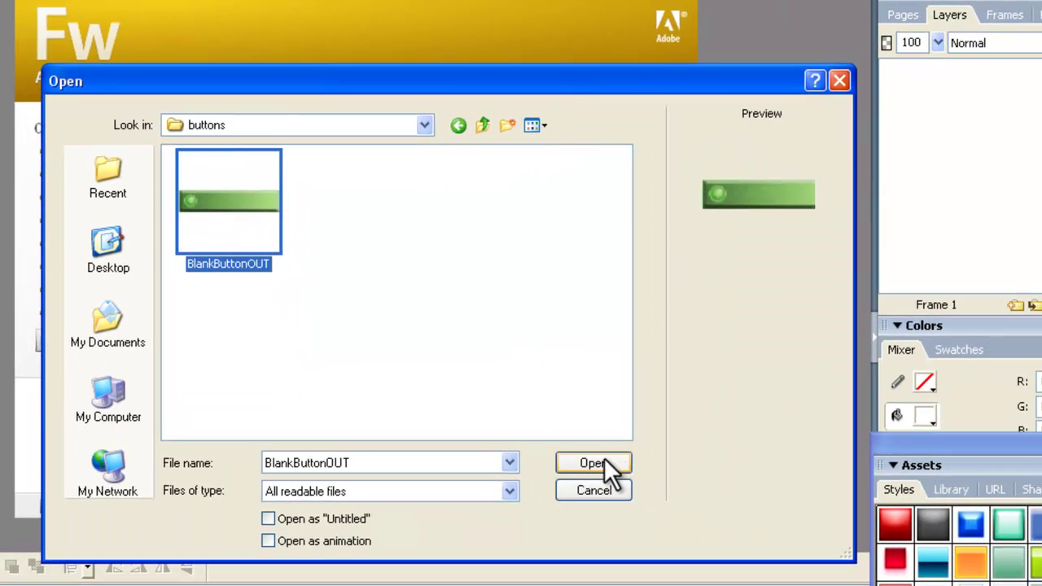
- Finish opening BlankButtonOUT and zoom in on the green button
click(604, 457)
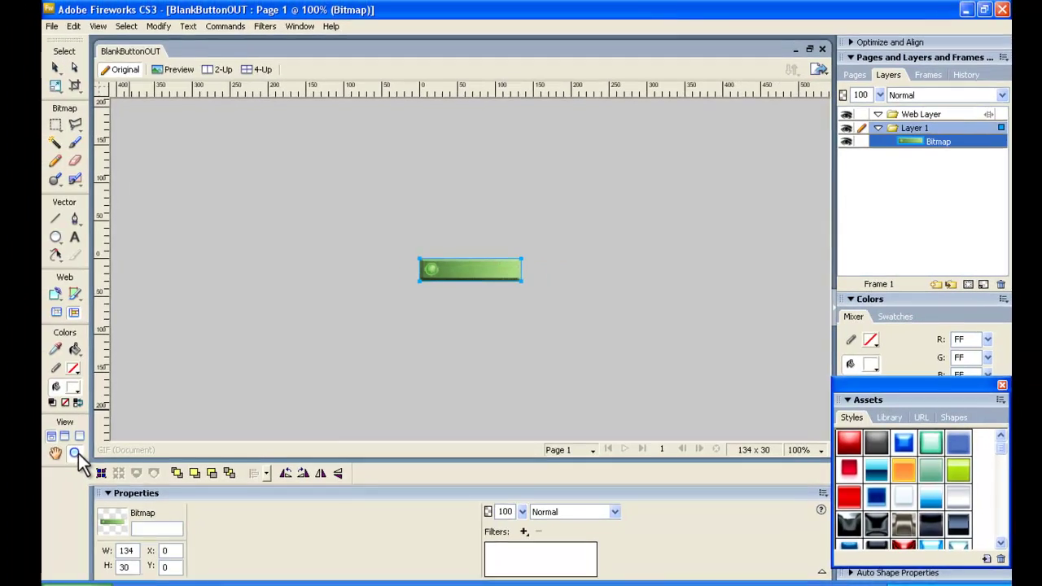
click(75, 453)
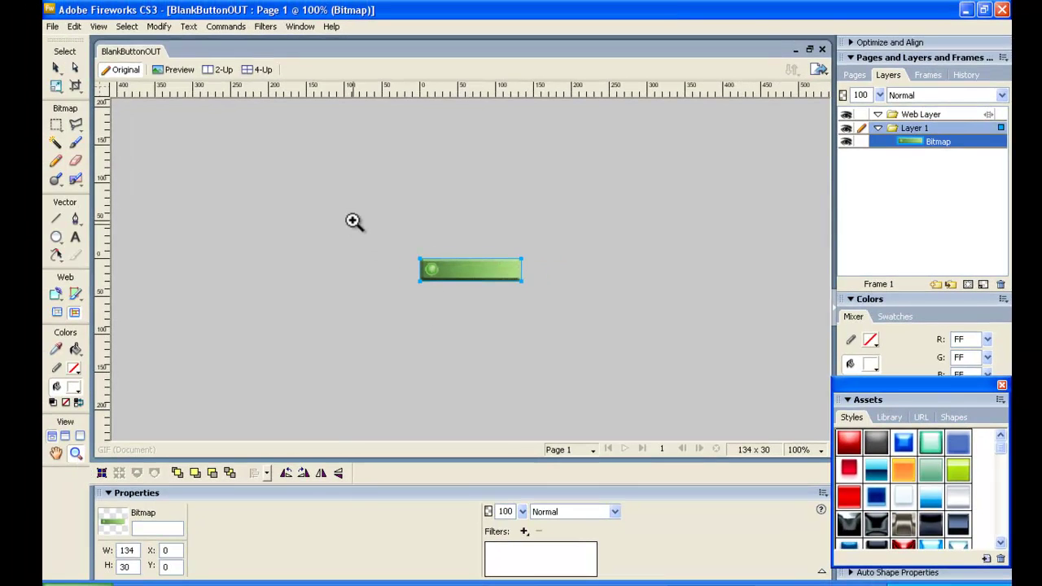
drag(352, 213, 595, 381)
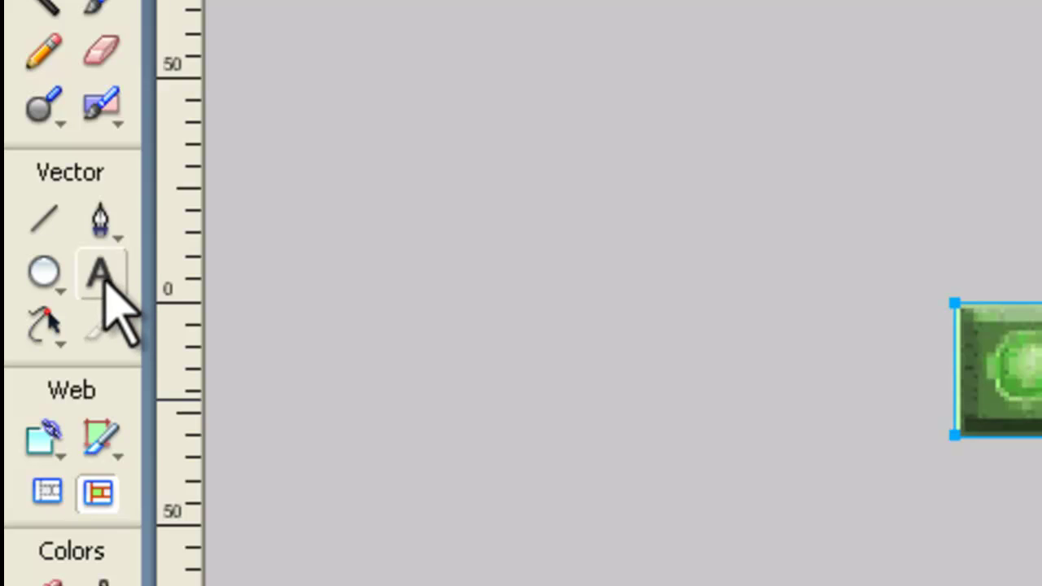
- Set the Text tool to white bold Comic Sans MS at size 17
click(102, 277)
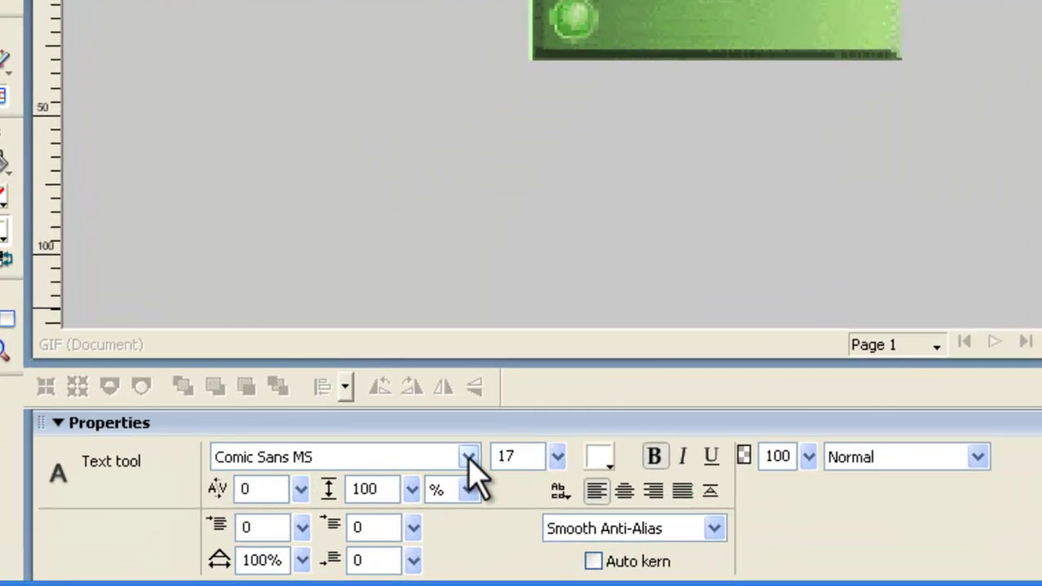
click(468, 457)
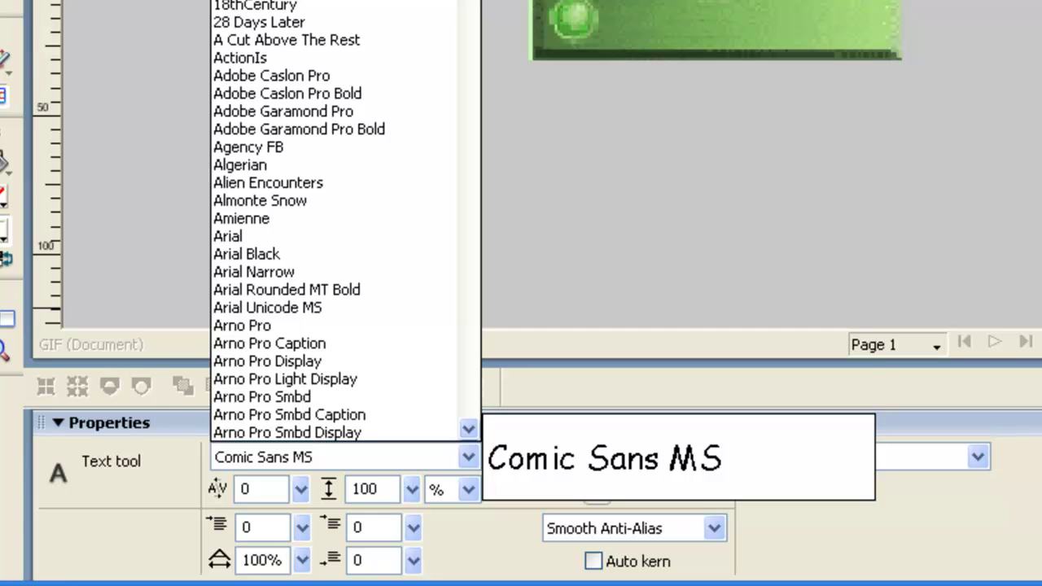
click(504, 373)
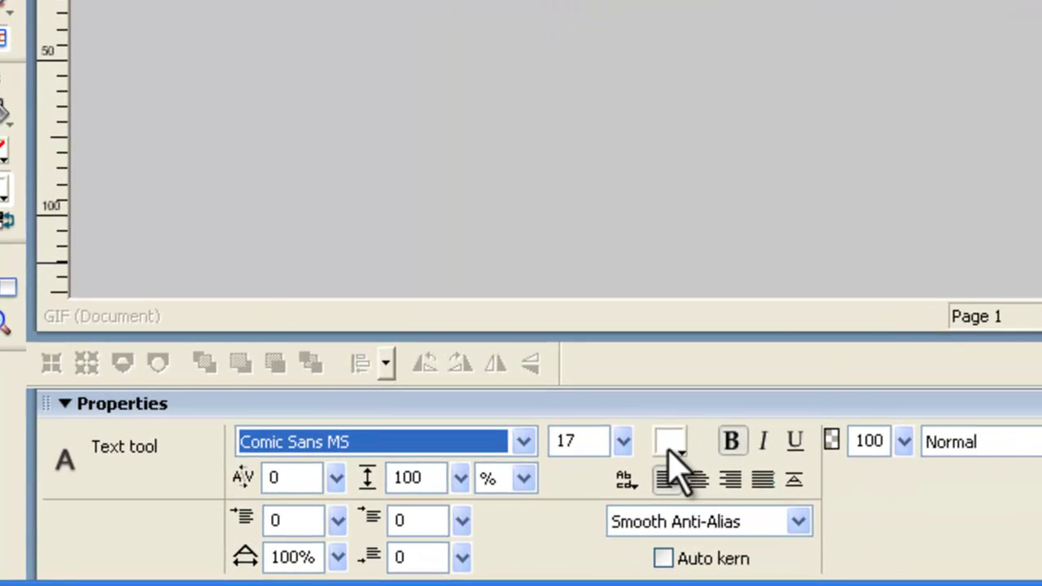
click(681, 446)
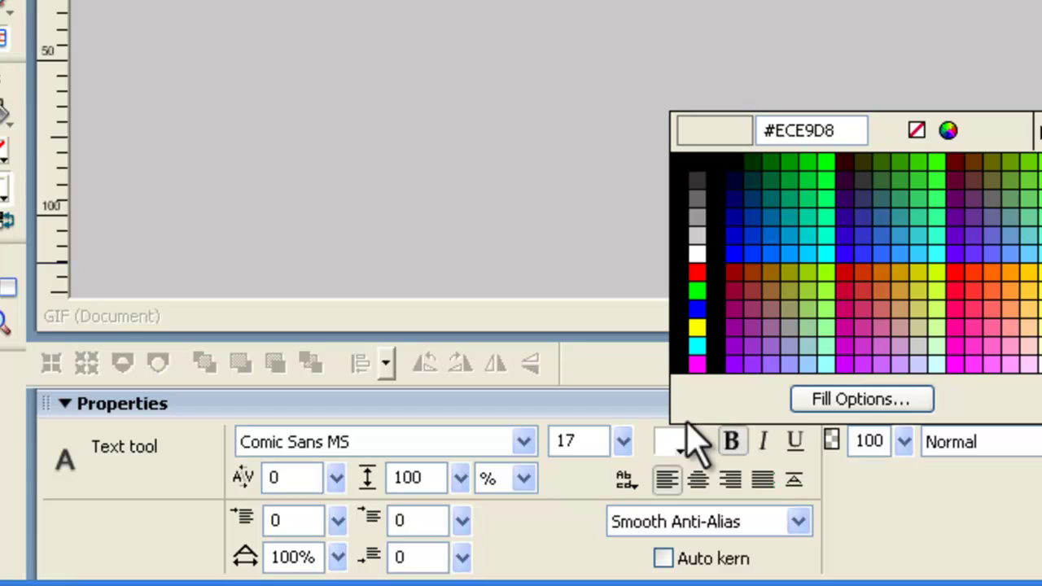
click(700, 252)
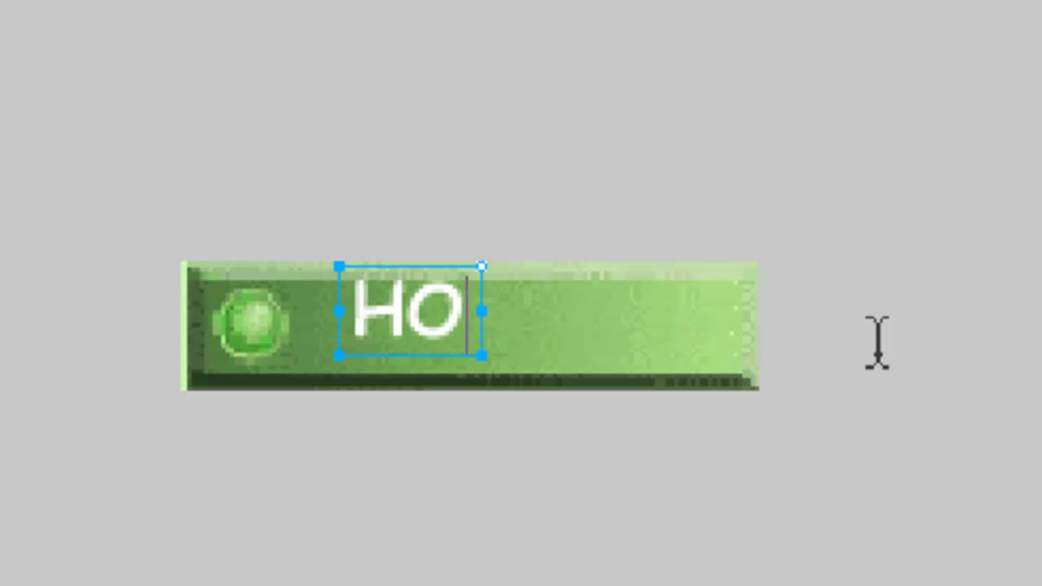
- Type 'Home' on the button and drag it roughly into place
text(ome)
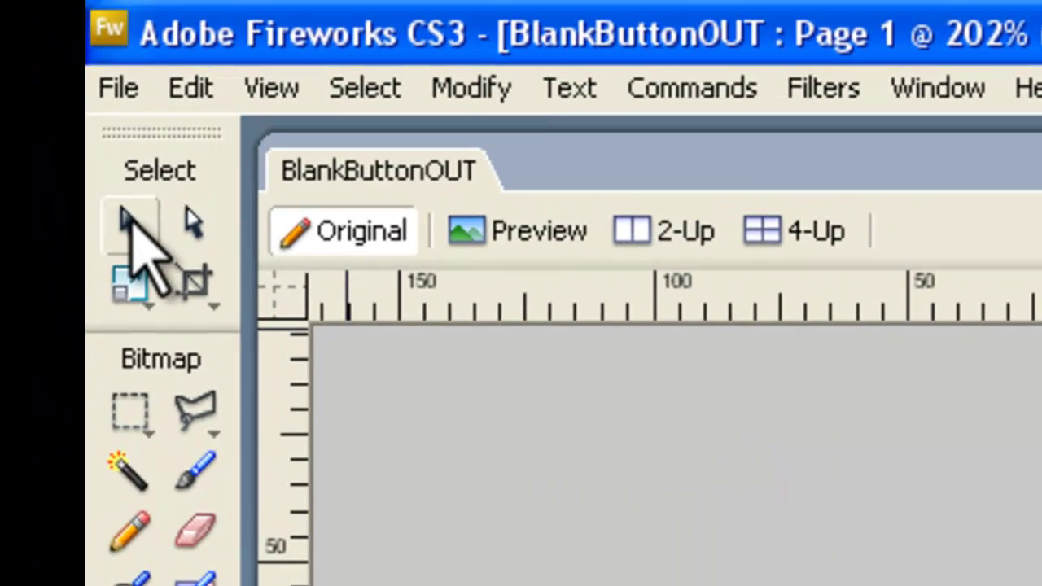
click(130, 218)
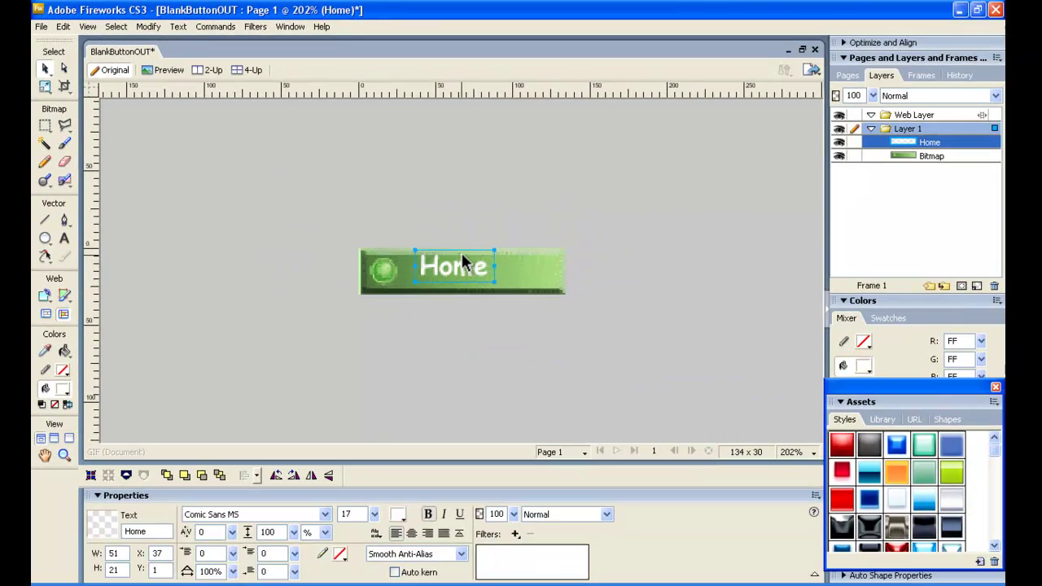
drag(462, 258, 451, 264)
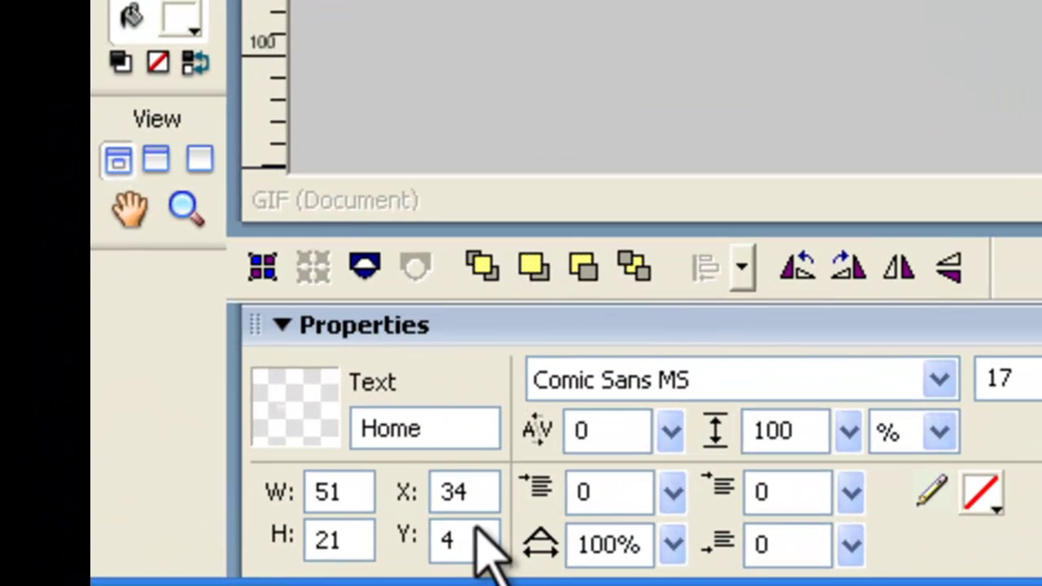
- Position the Home text at X 35, Y 5 in the Properties panel
click(472, 493)
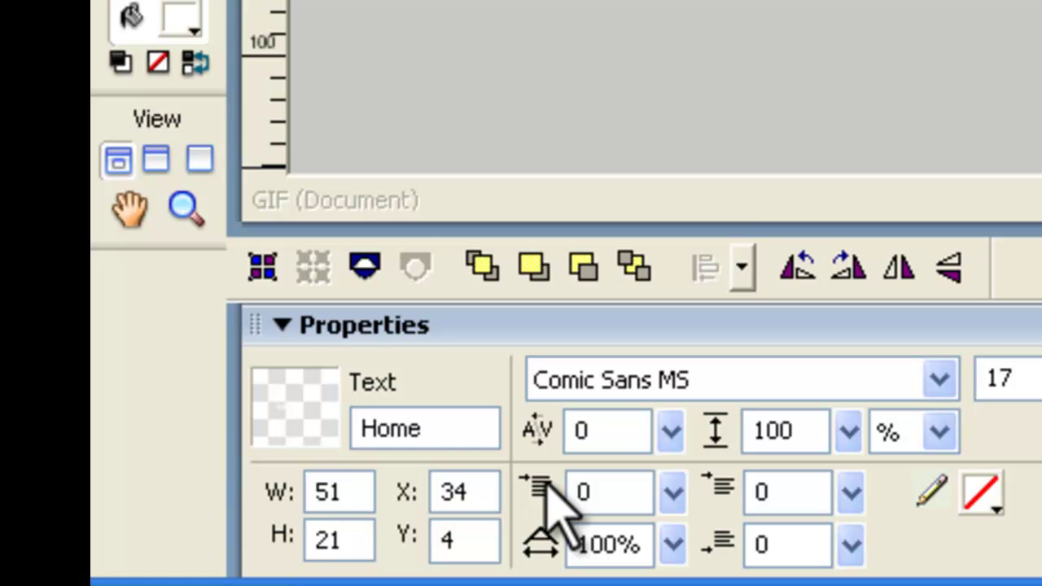
key(BackSpace)
text(5)
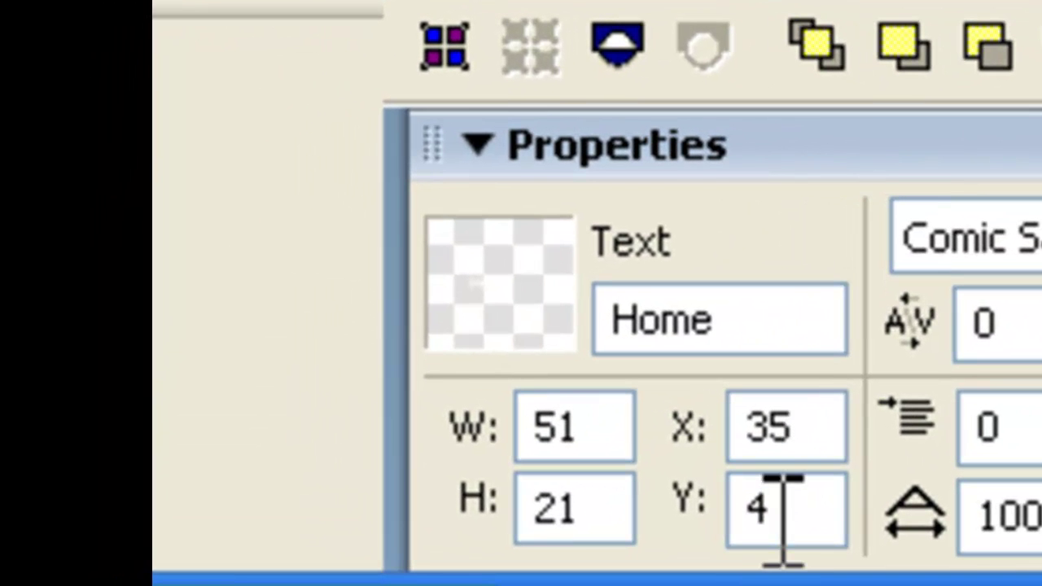
click(763, 521)
key(BackSpace)
text(5)
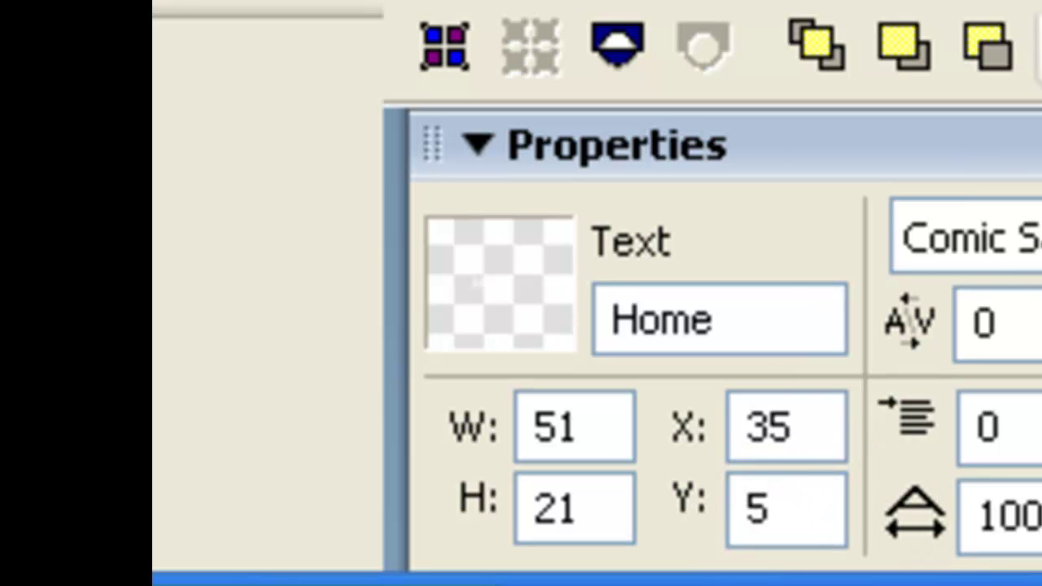
click(661, 235)
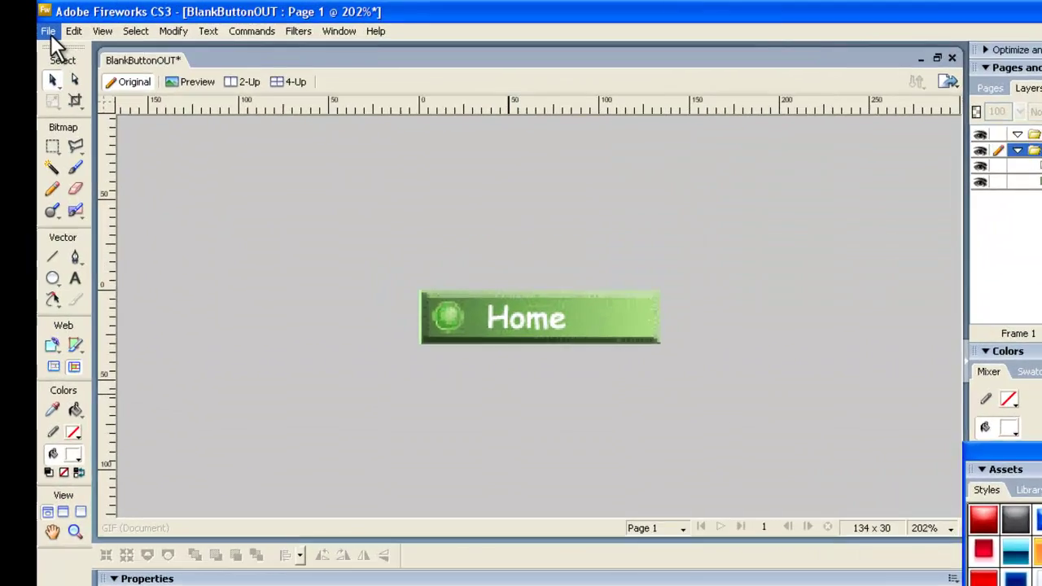
- Start Save As in Fireworks PNG format, targeting the Robbies_Outdoors buttons folder
click(49, 33)
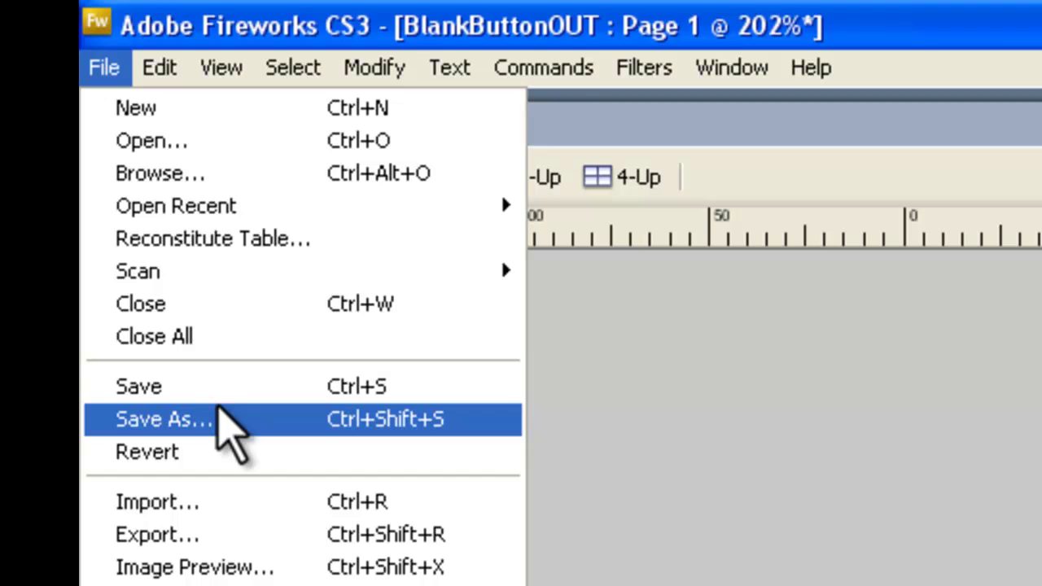
click(218, 409)
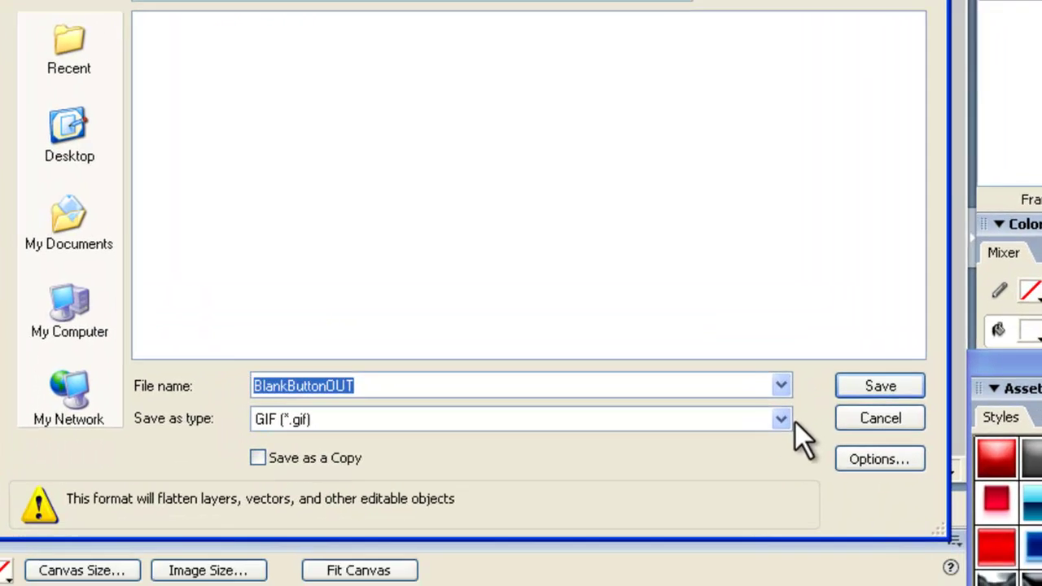
click(781, 419)
click(467, 437)
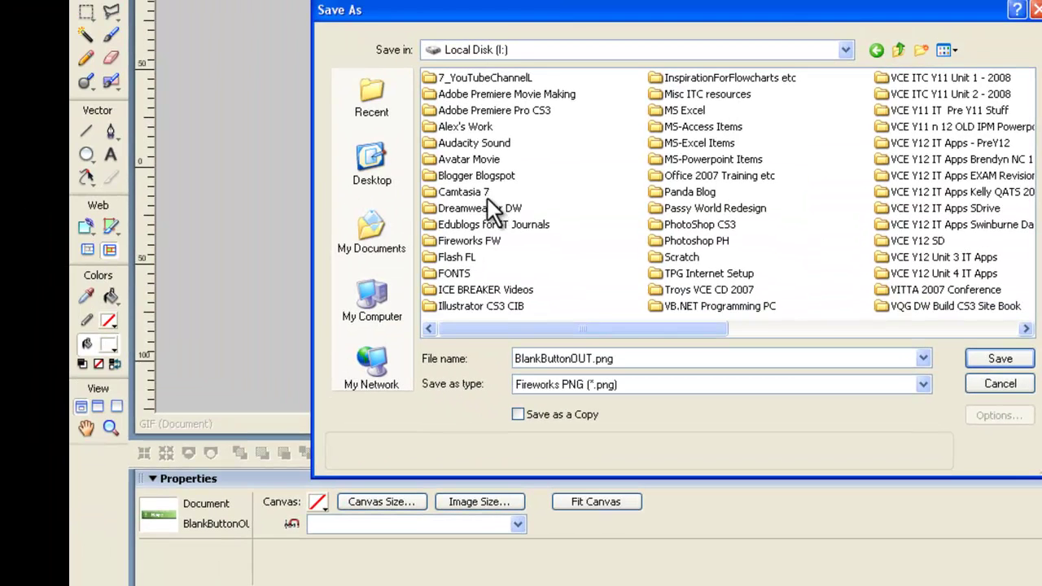
double_click(485, 206)
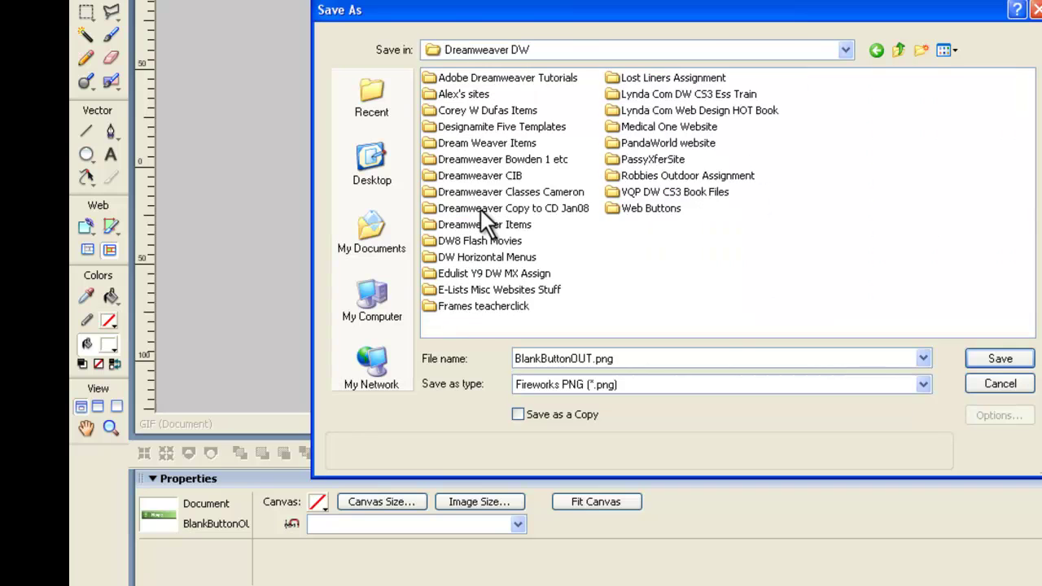
double_click(642, 176)
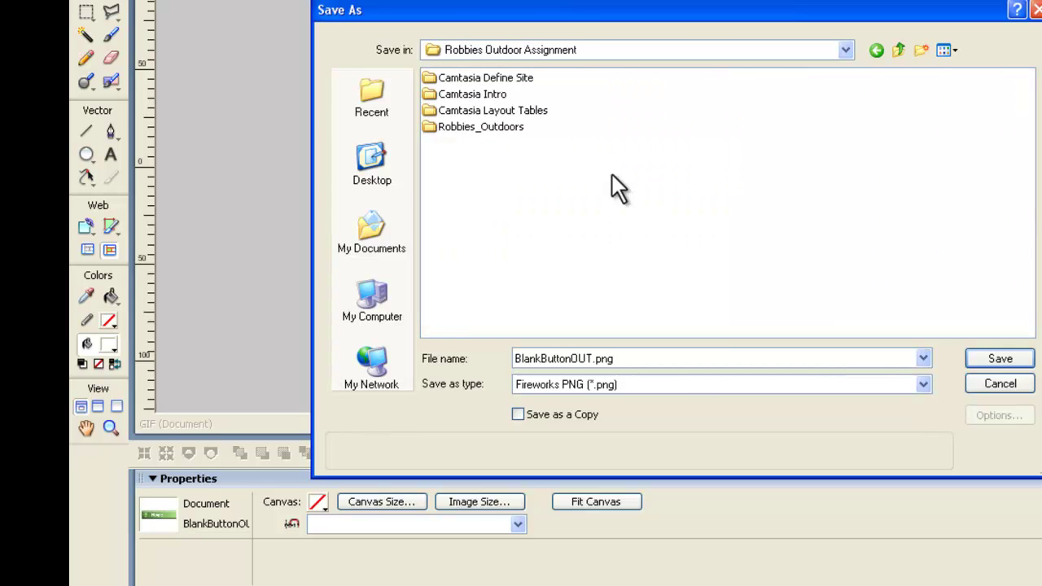
double_click(481, 128)
double_click(458, 79)
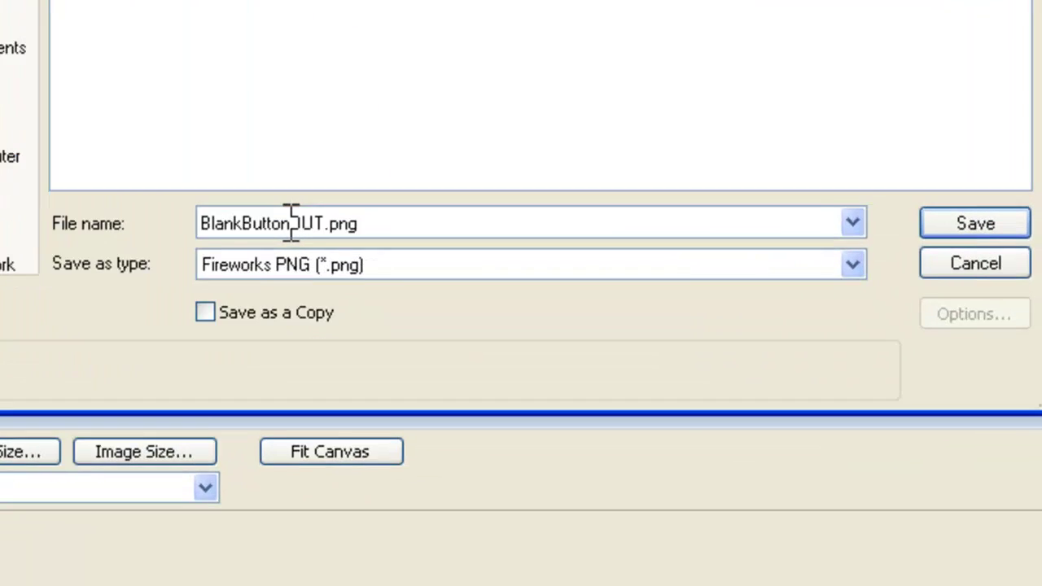
- Rename the file to HomeOUT.png and save it as Fireworks PNG
double_click(574, 358)
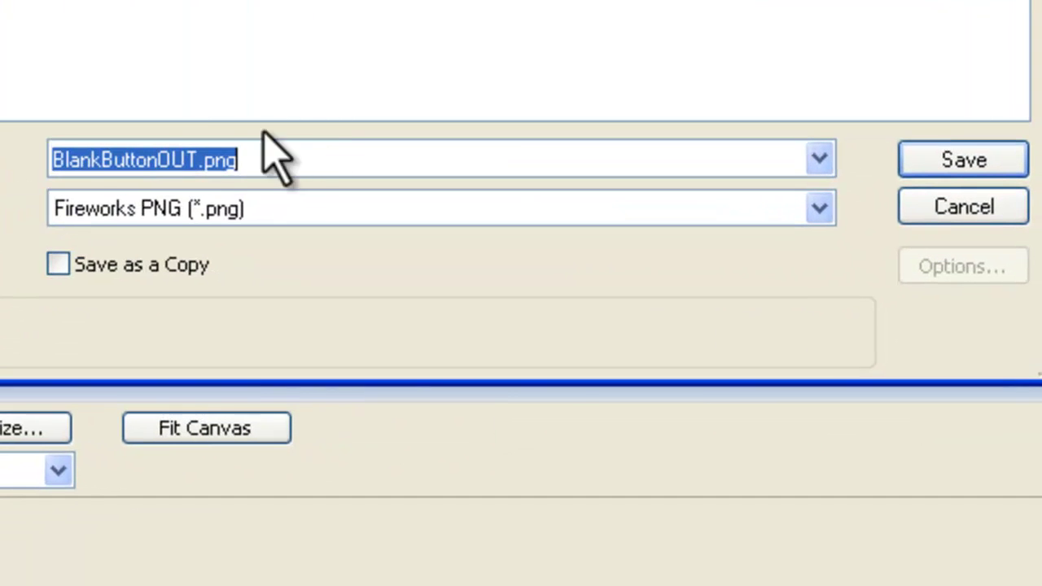
click(157, 160)
key(BackSpace)
key(BackSpace)
key(BackSpace)
key(BackSpace)
key(BackSpace)
key(BackSpace)
key(BackSpace)
key(BackSpace)
key(BackSpace)
key(BackSpace)
key(BackSpace)
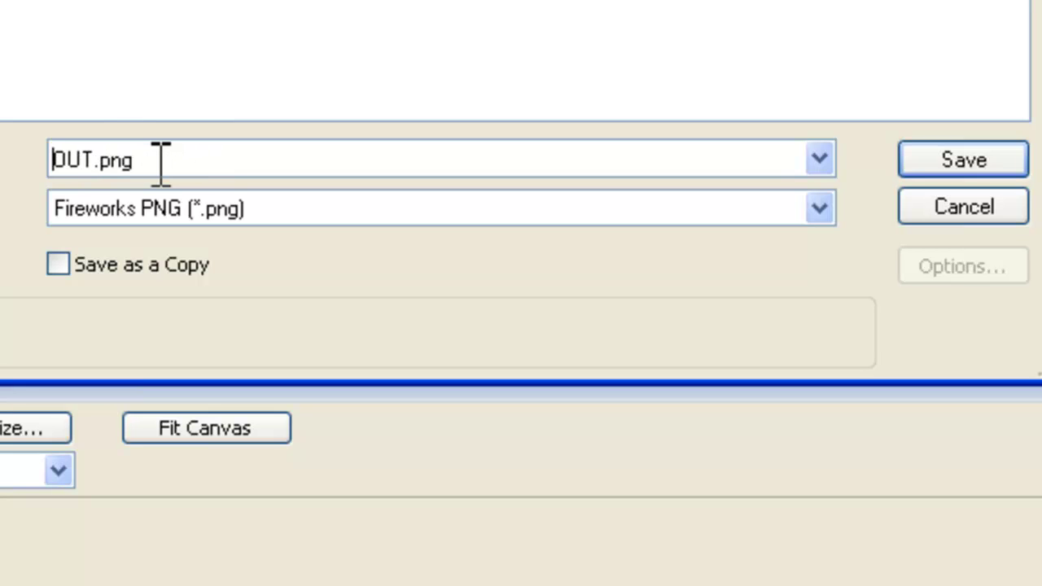
text(Home)
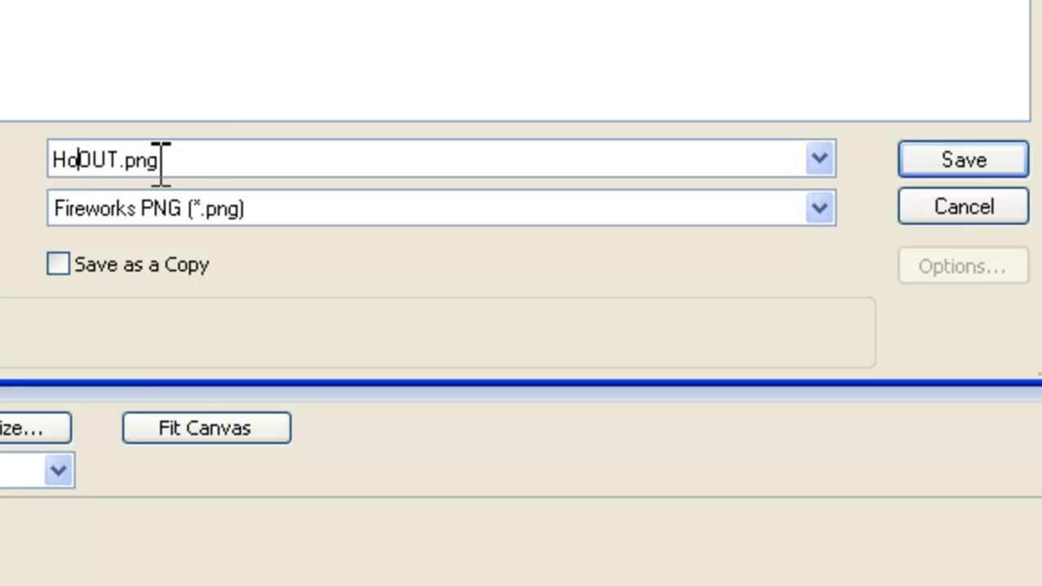
click(816, 207)
click(357, 241)
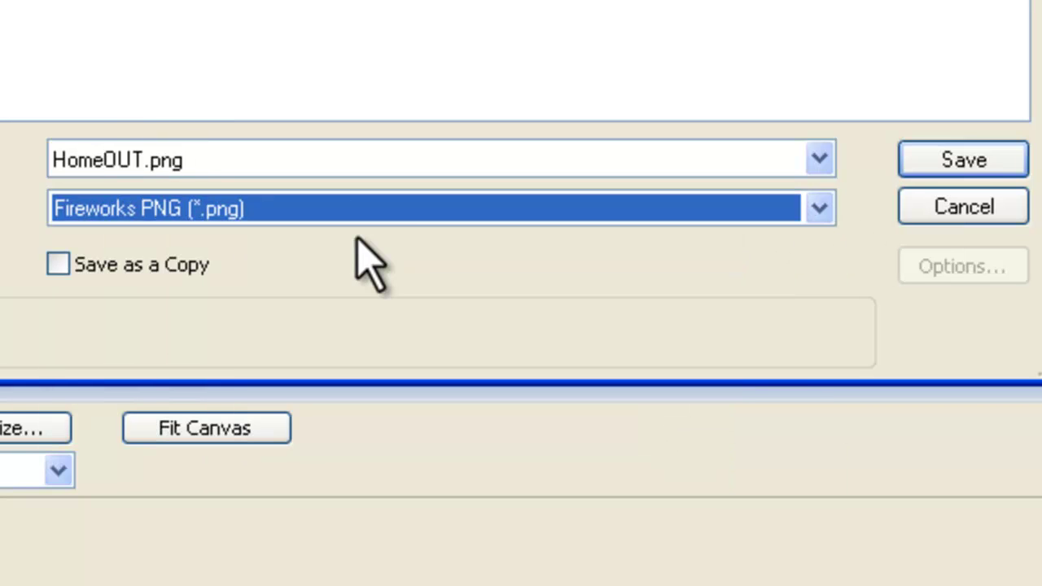
click(969, 167)
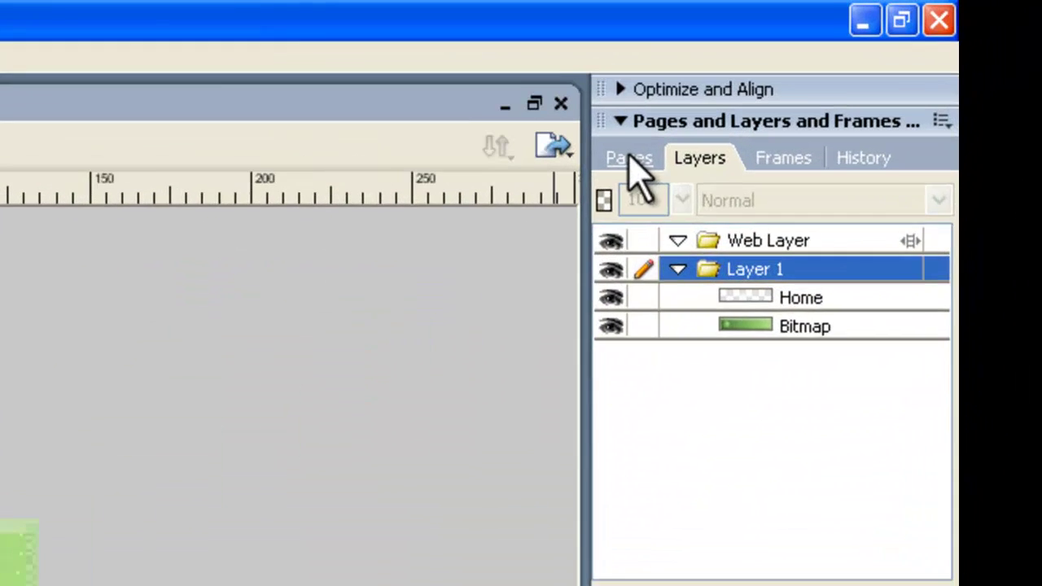
- Select the Bitmap background layer and go to Filters > Adjust Color > Hue/Saturation
click(847, 76)
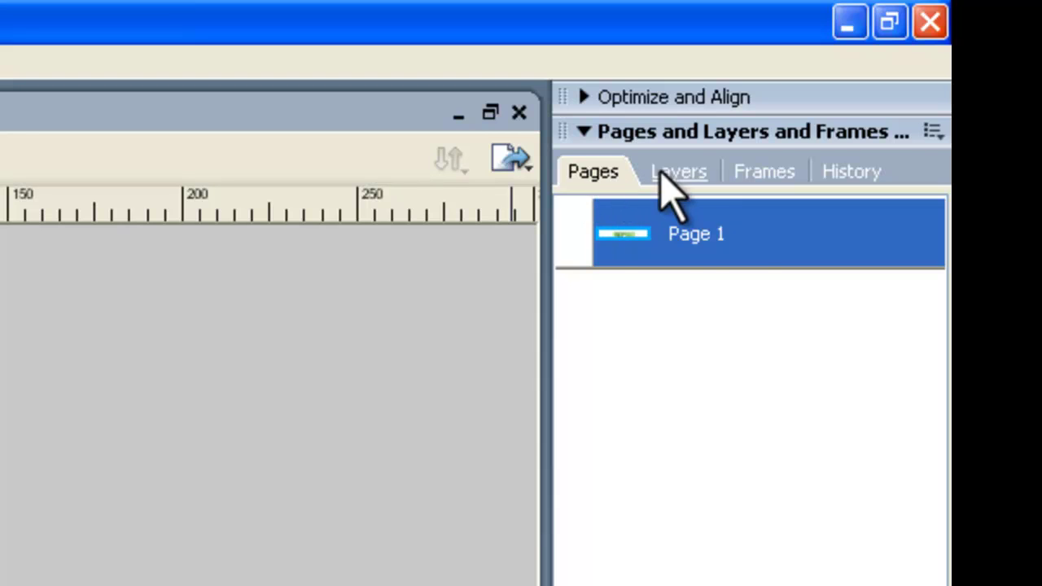
click(692, 172)
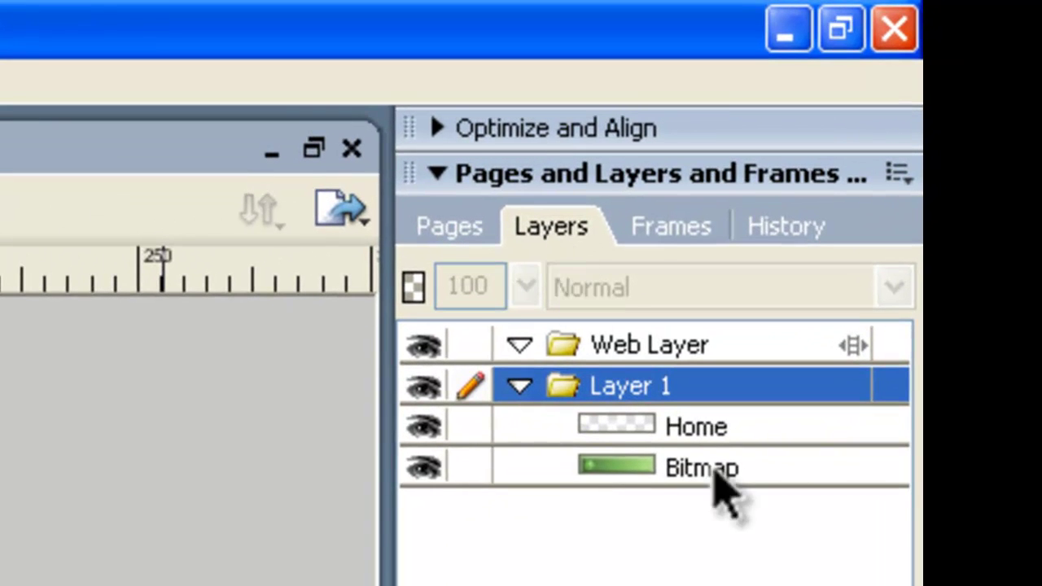
click(755, 464)
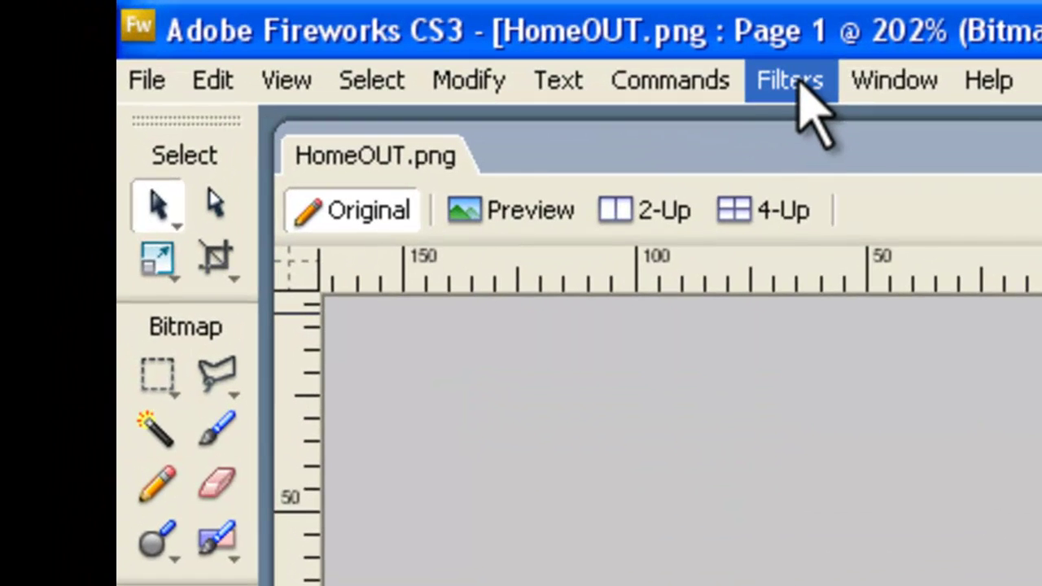
click(262, 26)
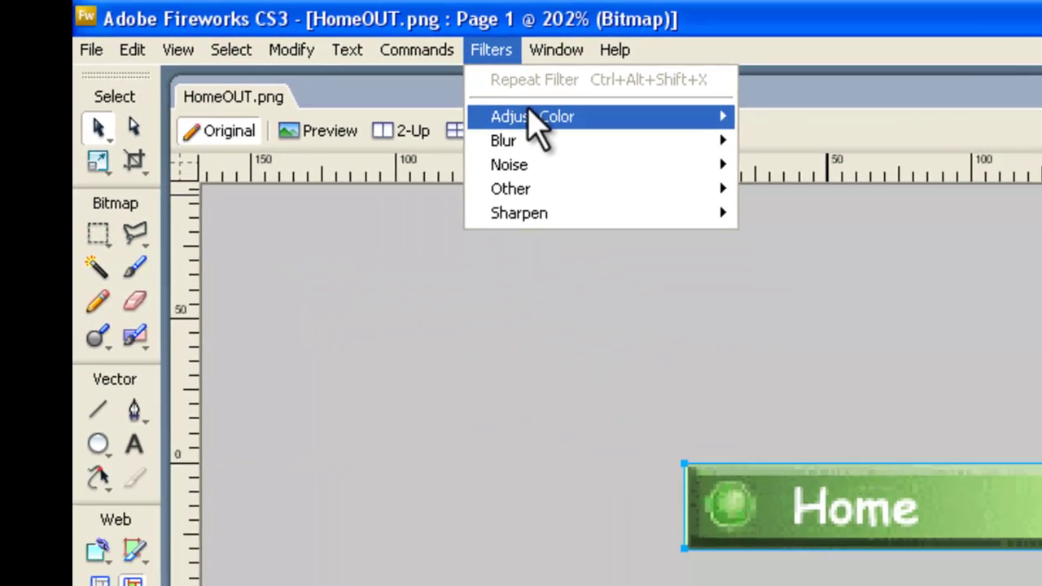
mouse_move(858, 191)
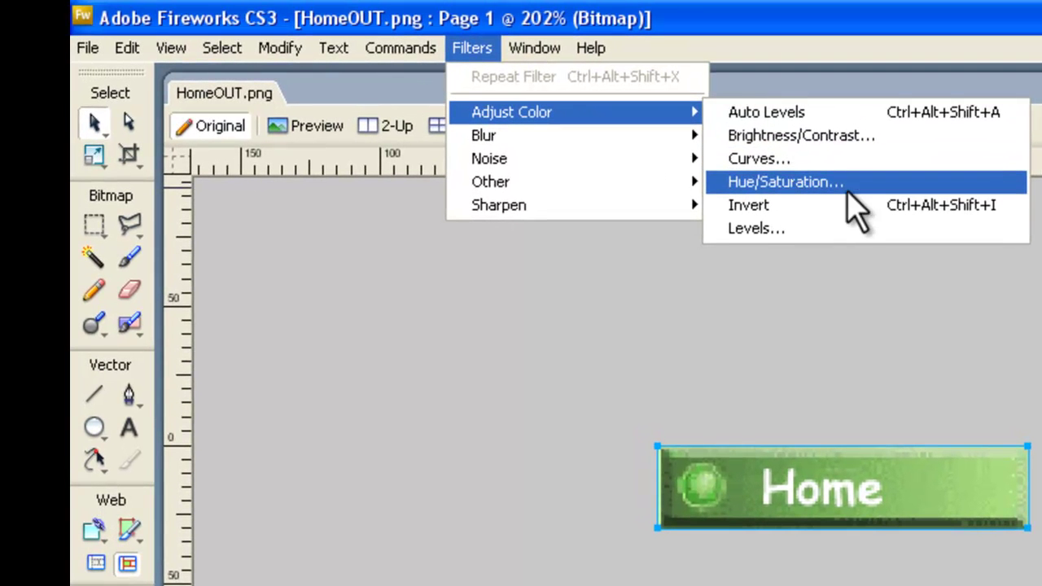
- Apply Hue/Saturation with Hue 29 and Lightness -60 to the button's Bitmap layer
click(865, 196)
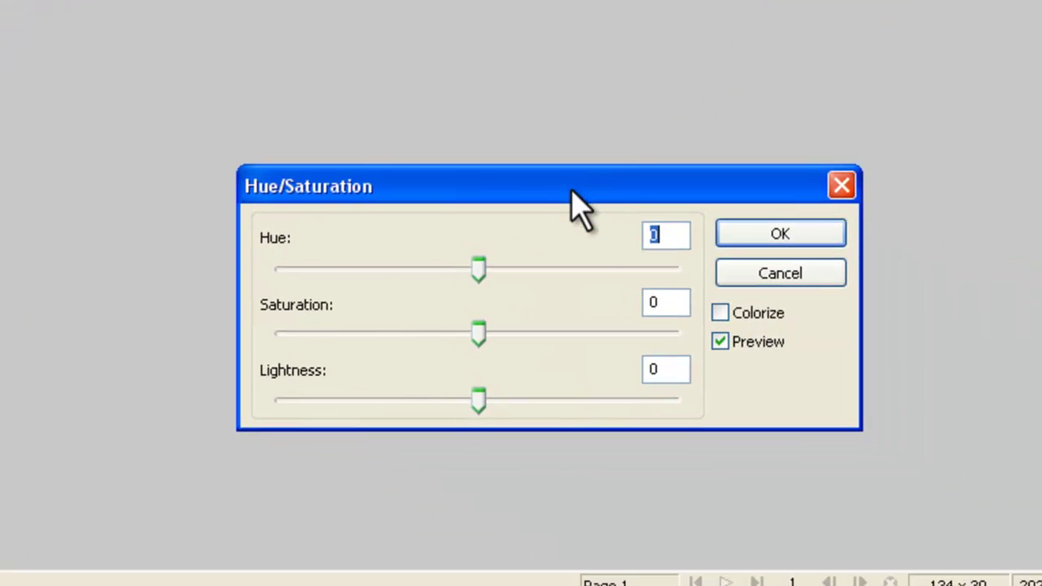
drag(573, 204, 756, 82)
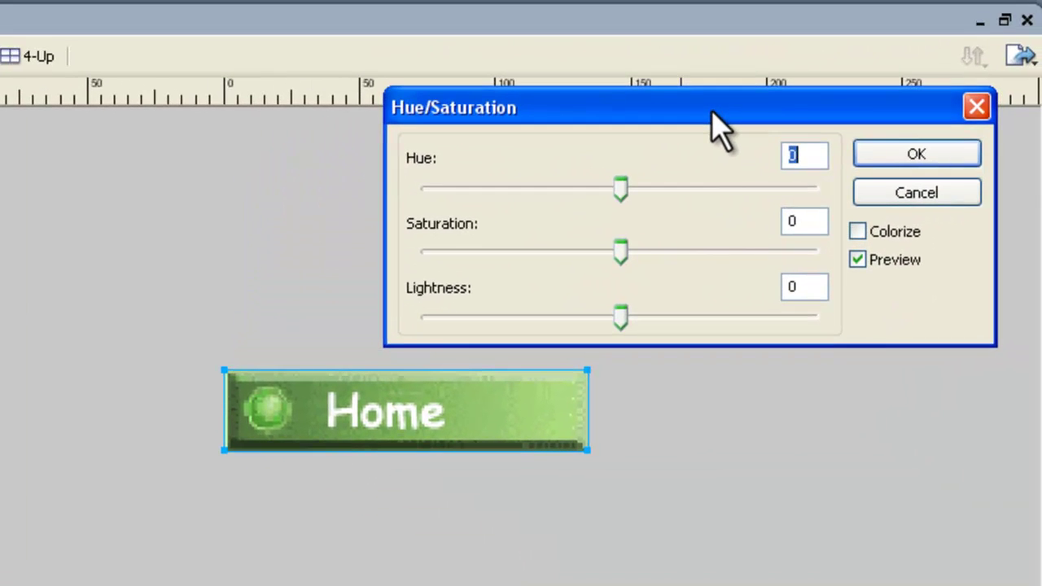
drag(620, 186, 648, 189)
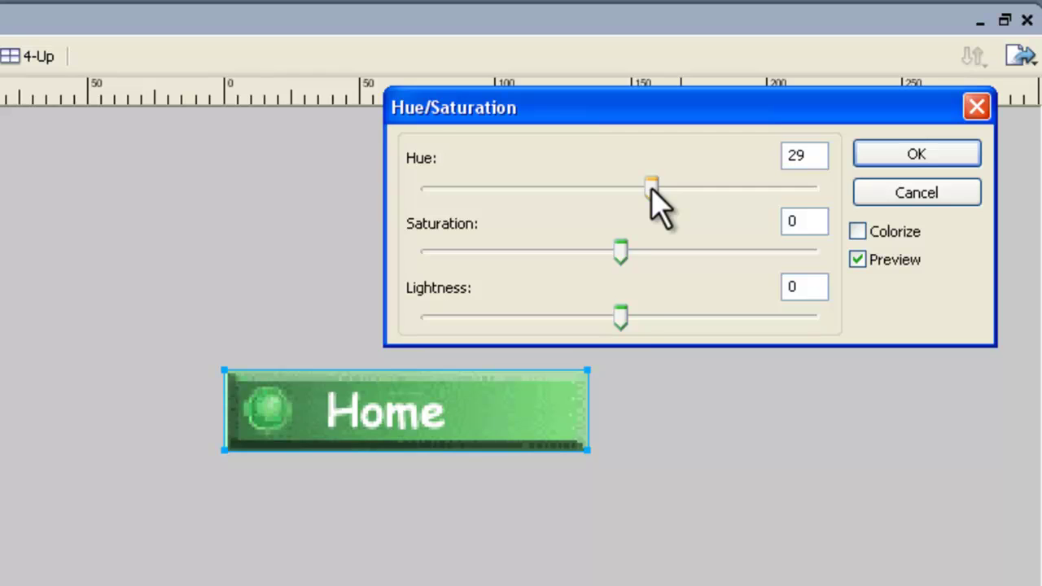
drag(620, 316, 511, 319)
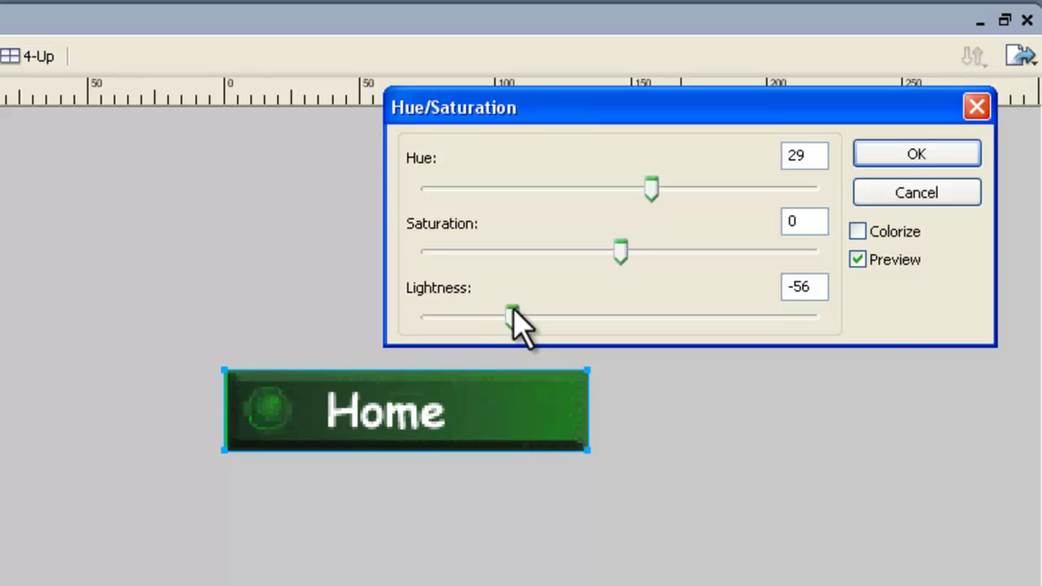
drag(506, 309, 506, 319)
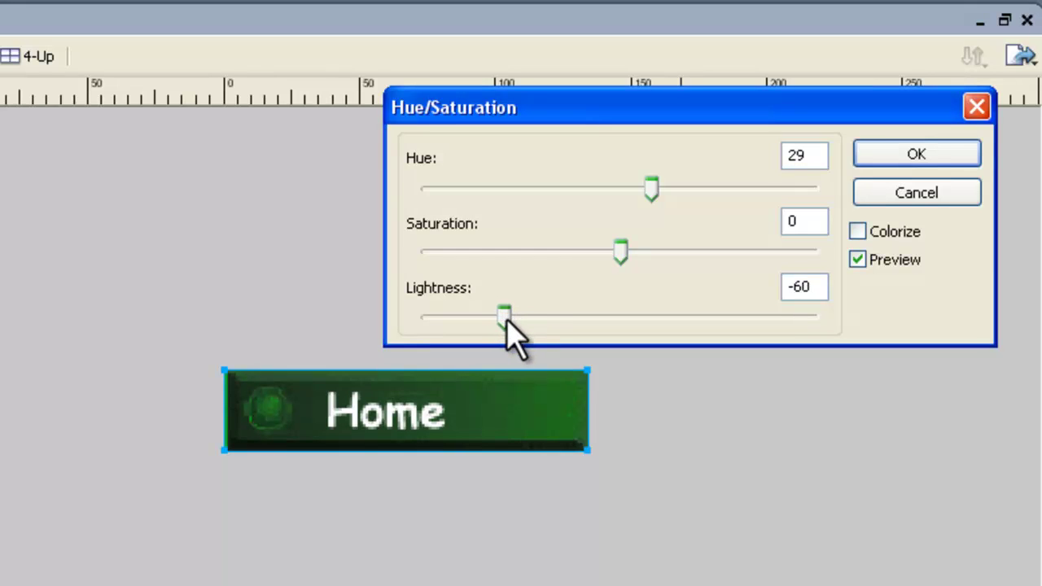
click(927, 153)
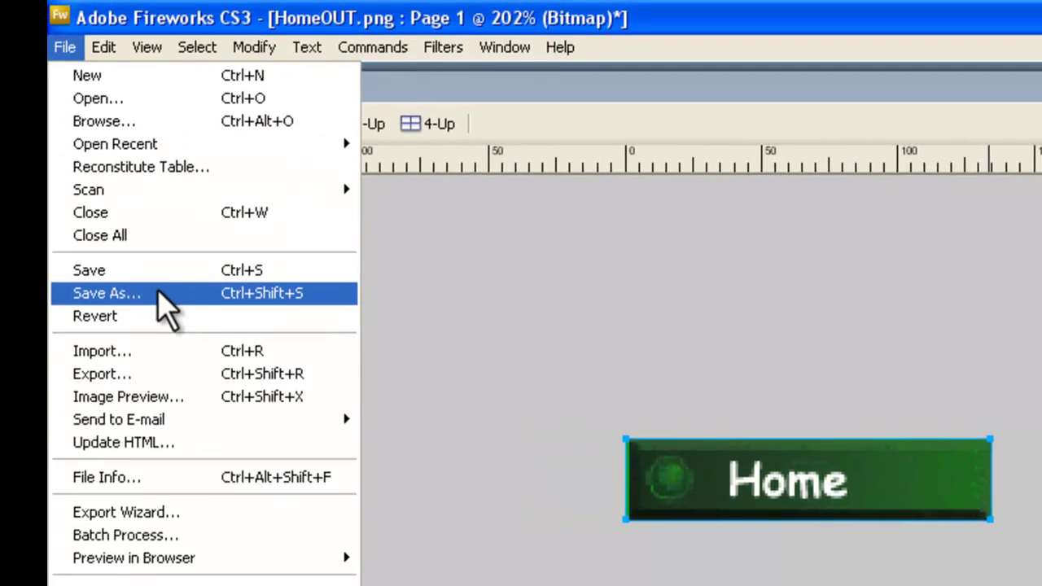
- Save the darkened button as HomeOVER.png, changing the name from HomeOUT
click(0, 221)
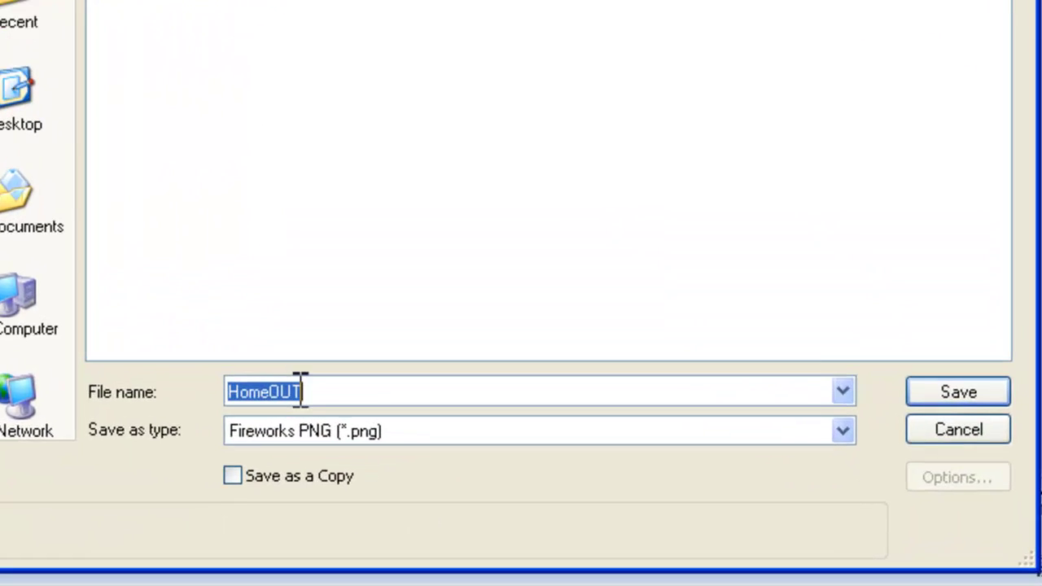
click(300, 391)
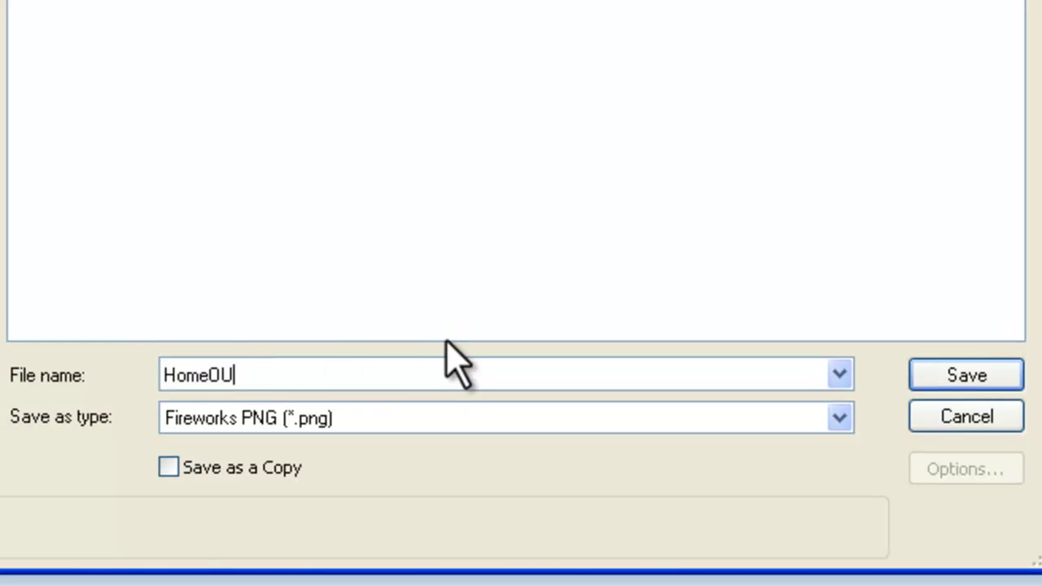
key(BackSpace)
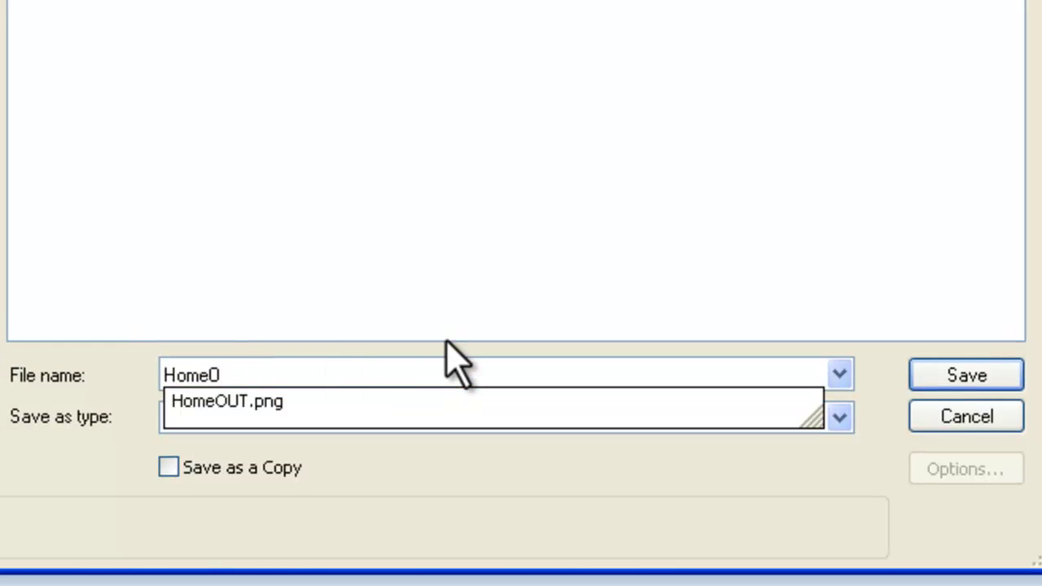
text(VER)
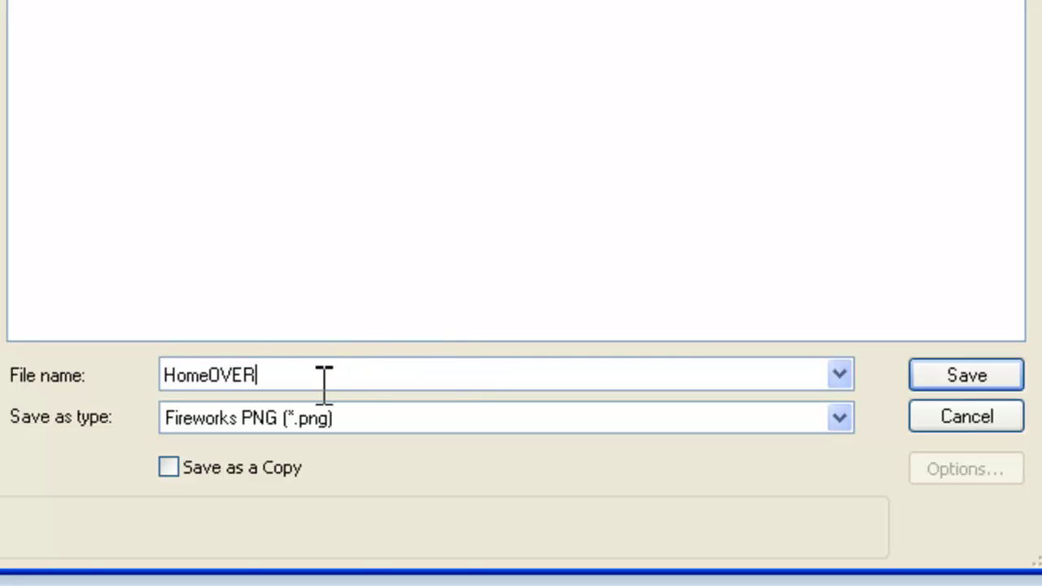
click(952, 378)
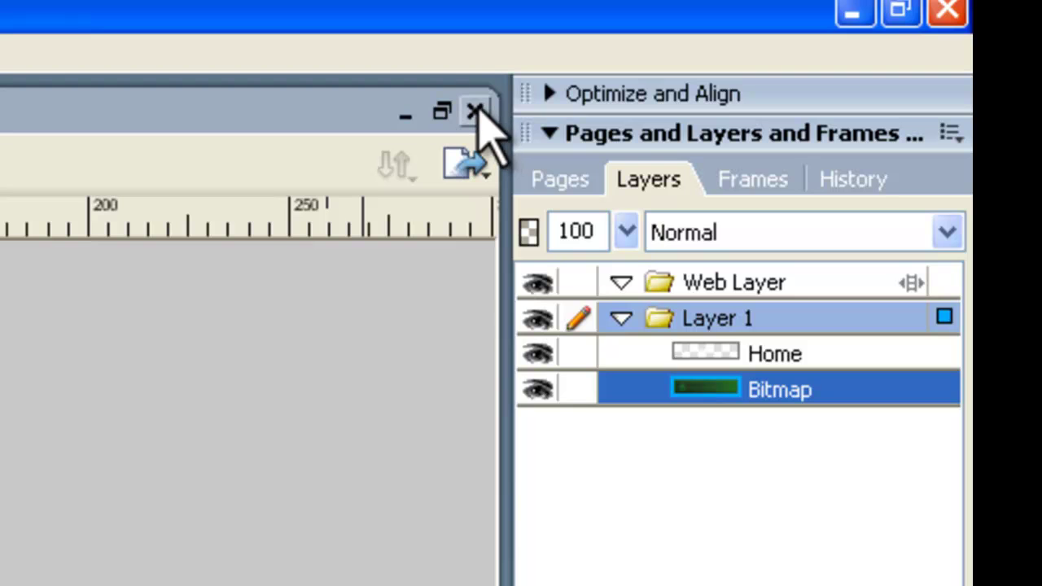
- Close HomeOVER, reopen BlankButtonOUT.gif, zoom in, and place a new text box on the button
click(475, 111)
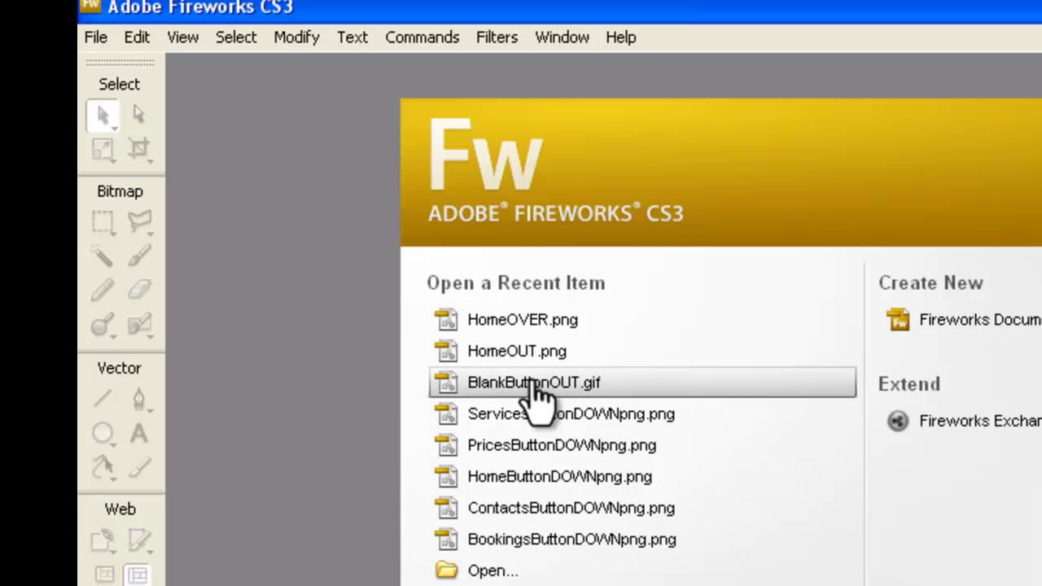
click(537, 384)
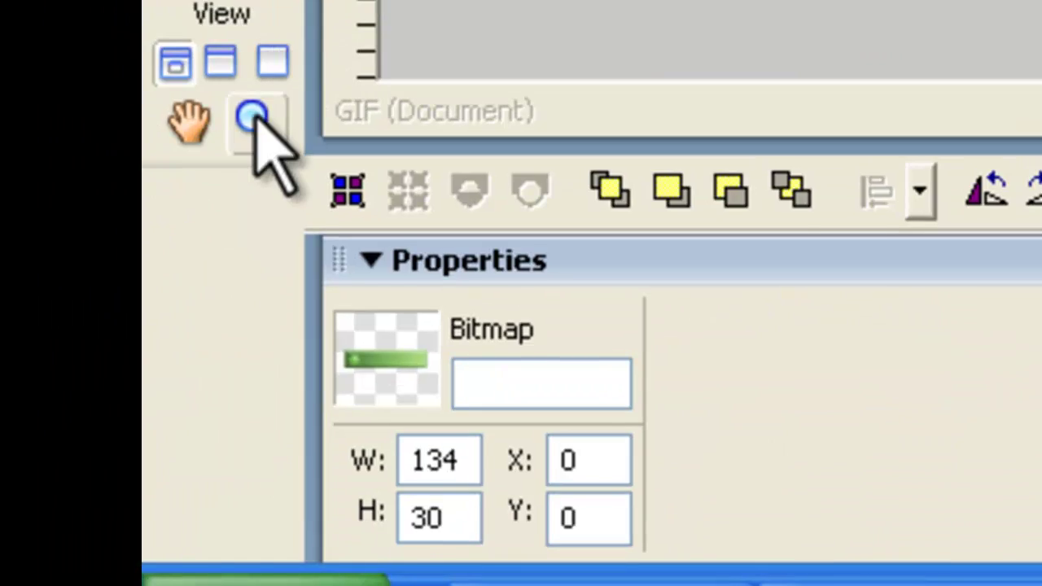
click(198, 227)
drag(509, 46, 842, 209)
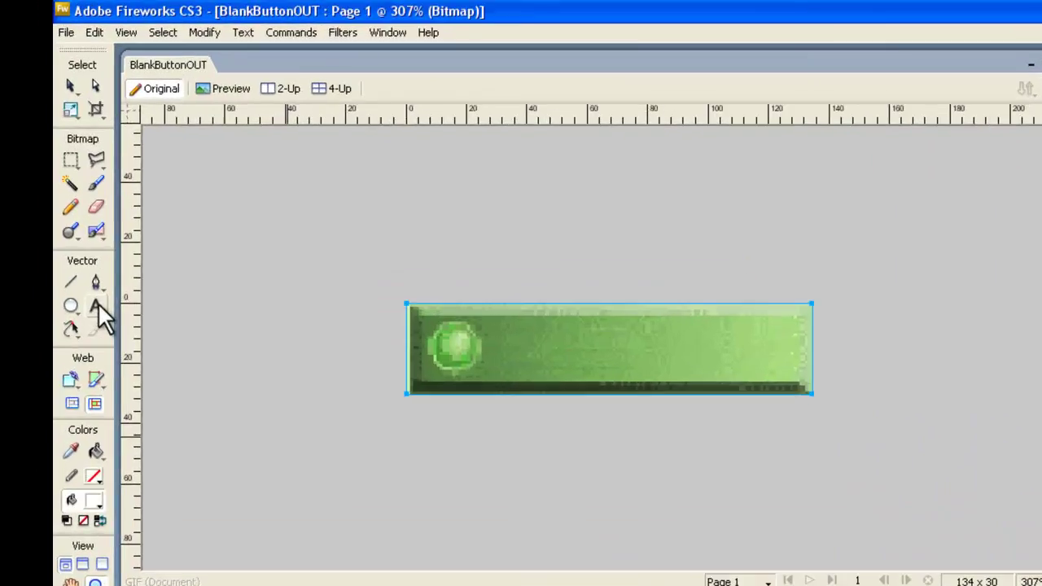
click(74, 236)
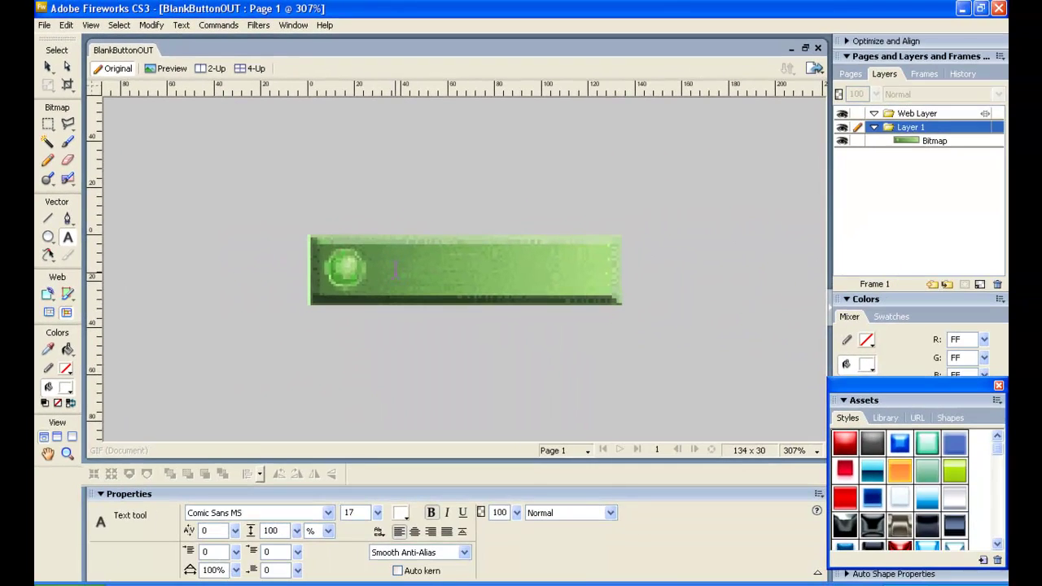
click(912, 549)
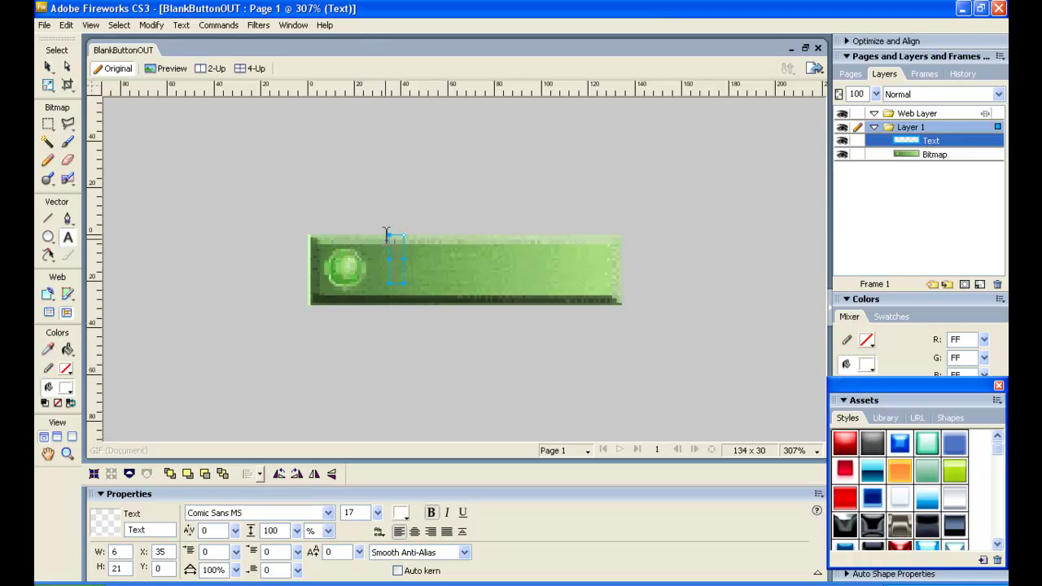
- Type 'Services' on the button and nudge the text down and left
text(Servic)
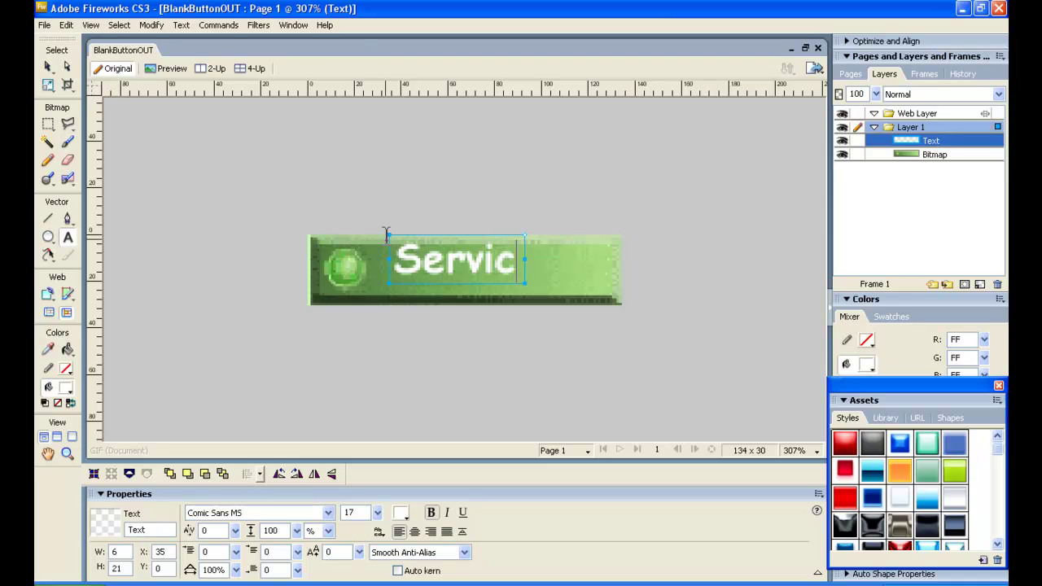
text(es)
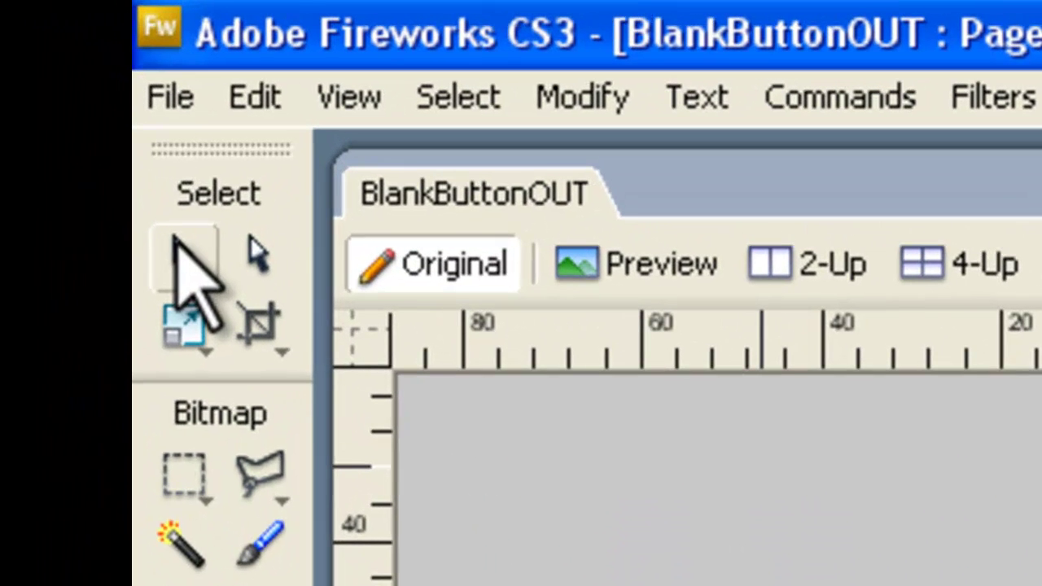
click(47, 65)
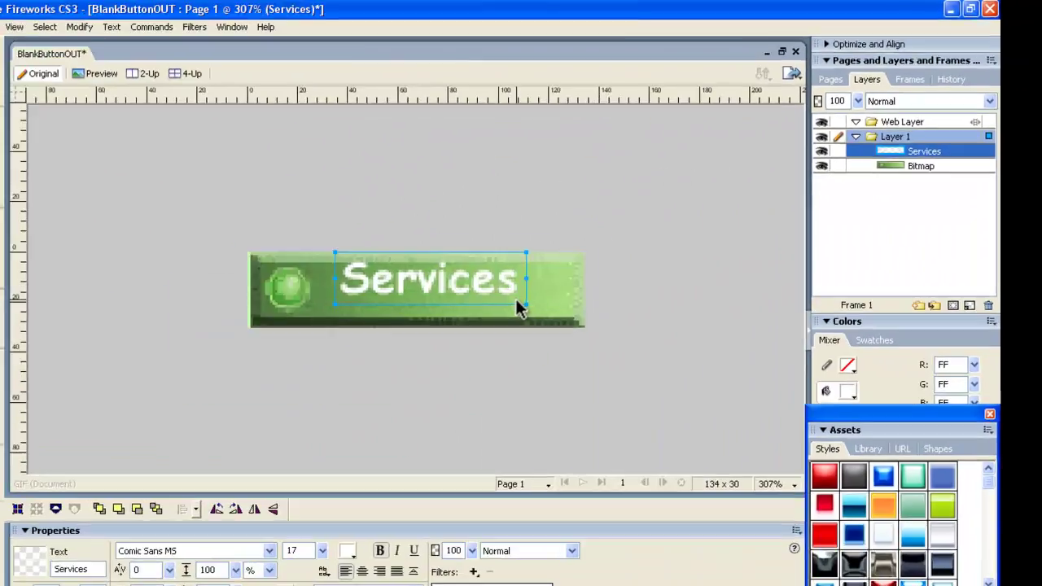
click(492, 287)
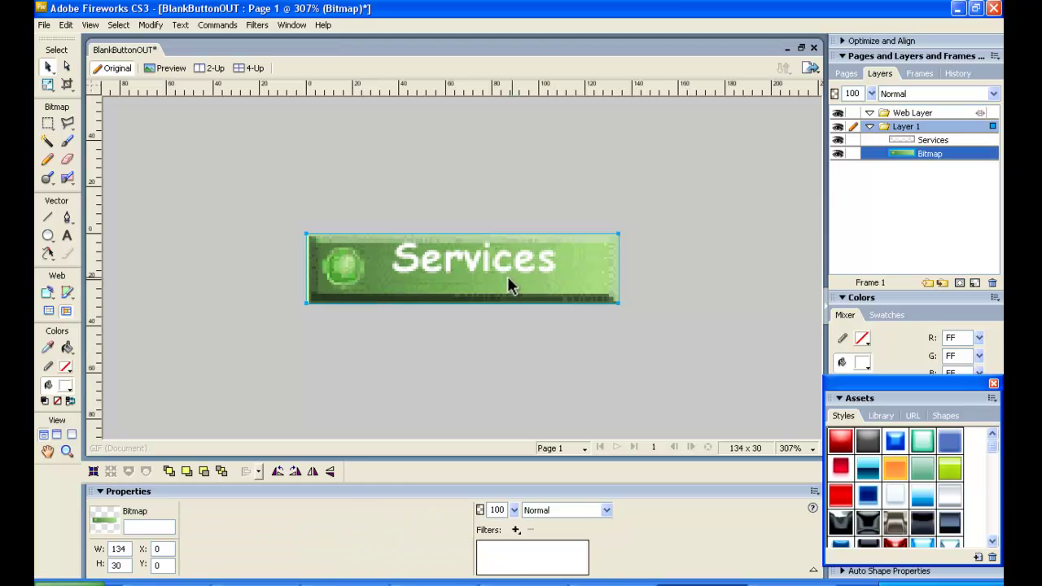
click(466, 269)
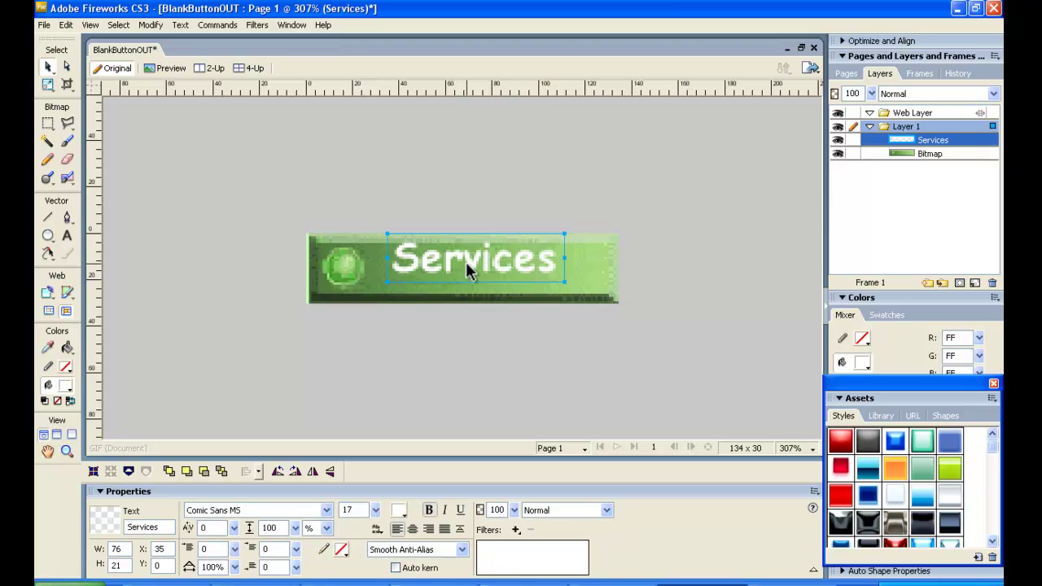
key(Down)
key(Down)
key(Down)
key(Left)
key(Left)
key(Left)
key(Left)
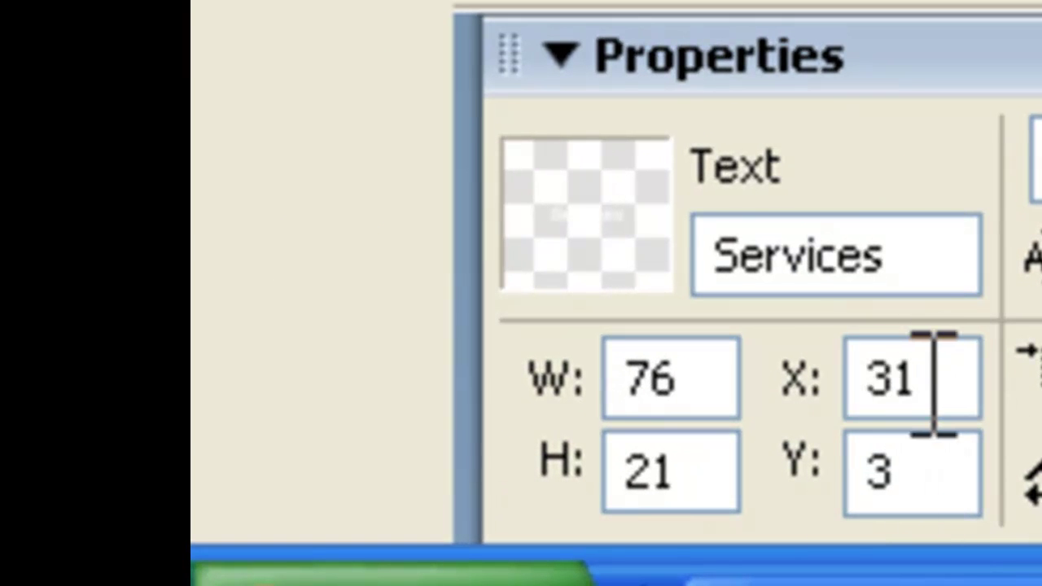
- Position the Services text at X 35, Y 5 in the Properties panel
click(924, 376)
key(BackSpace)
text(5)
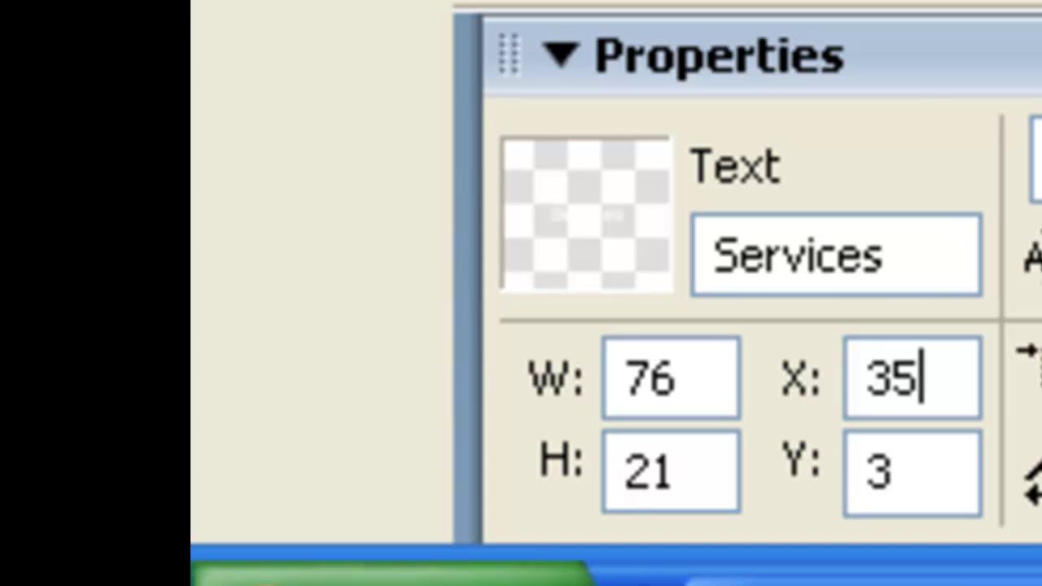
click(896, 474)
key(BackSpace)
text(5)
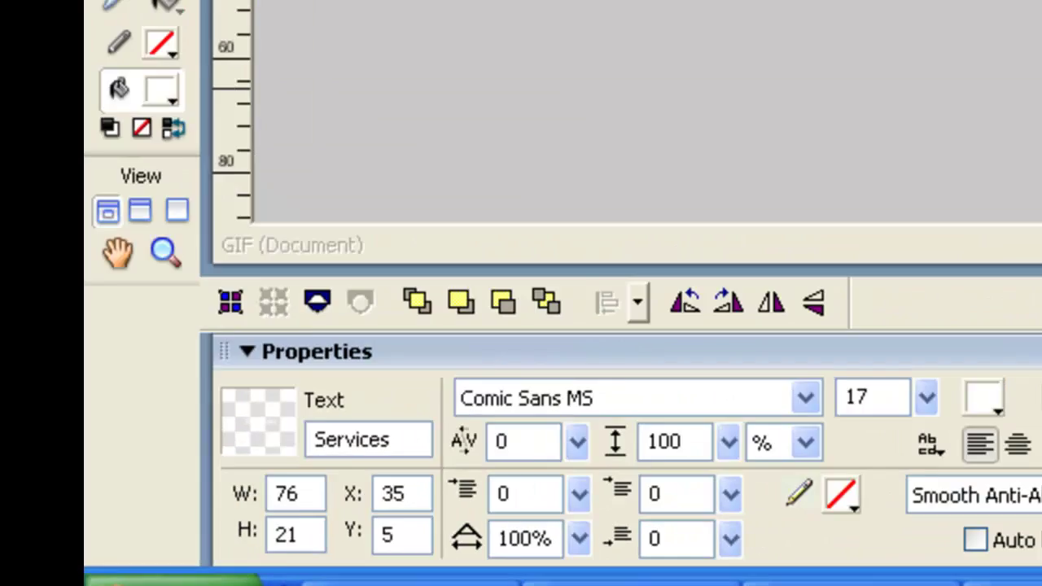
click(492, 358)
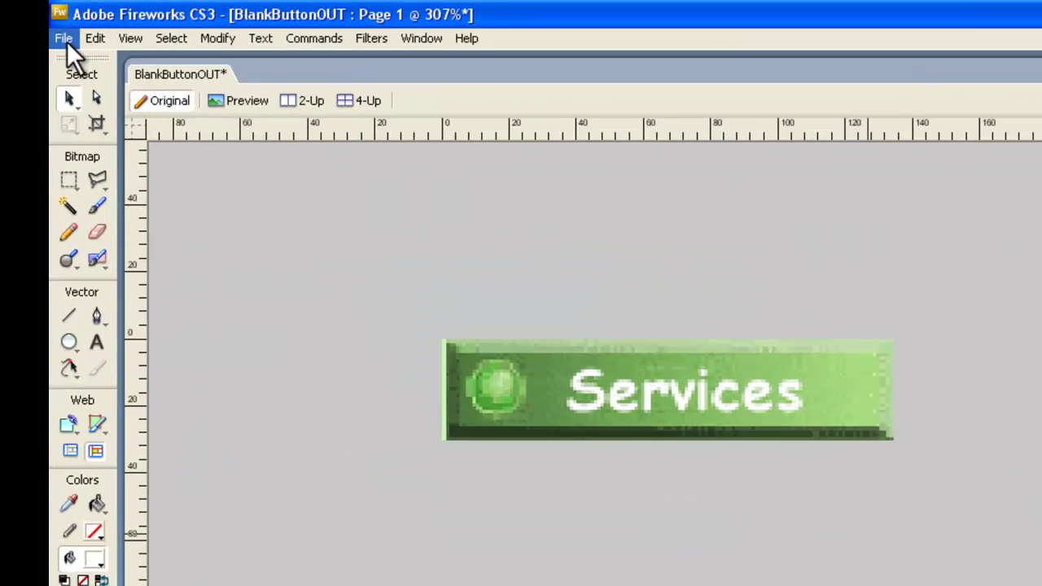
- Save As Fireworks PNG, renaming BlankButtonOUT to ServicesOUT.png
click(44, 27)
click(252, 494)
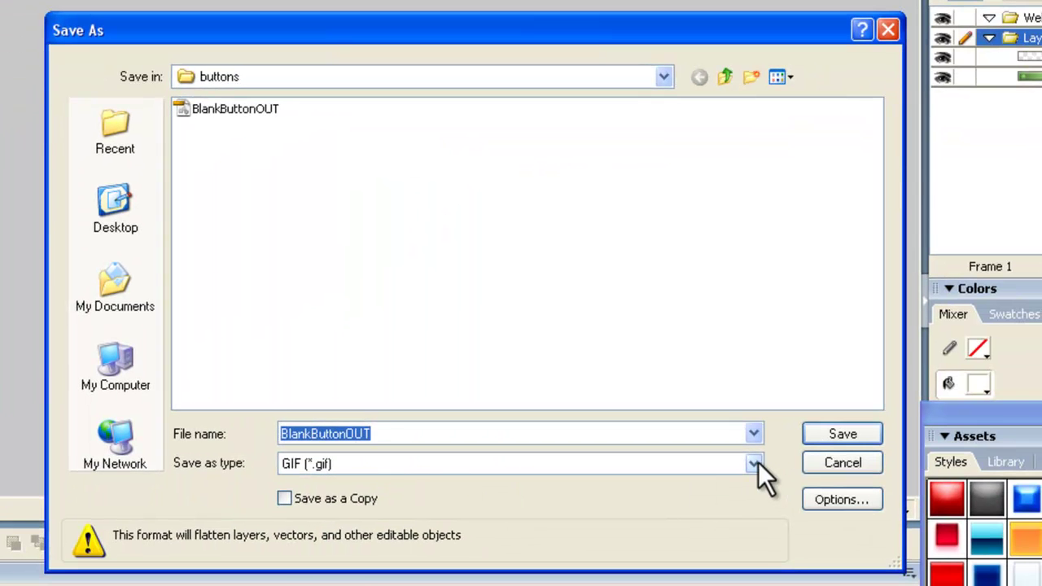
click(754, 463)
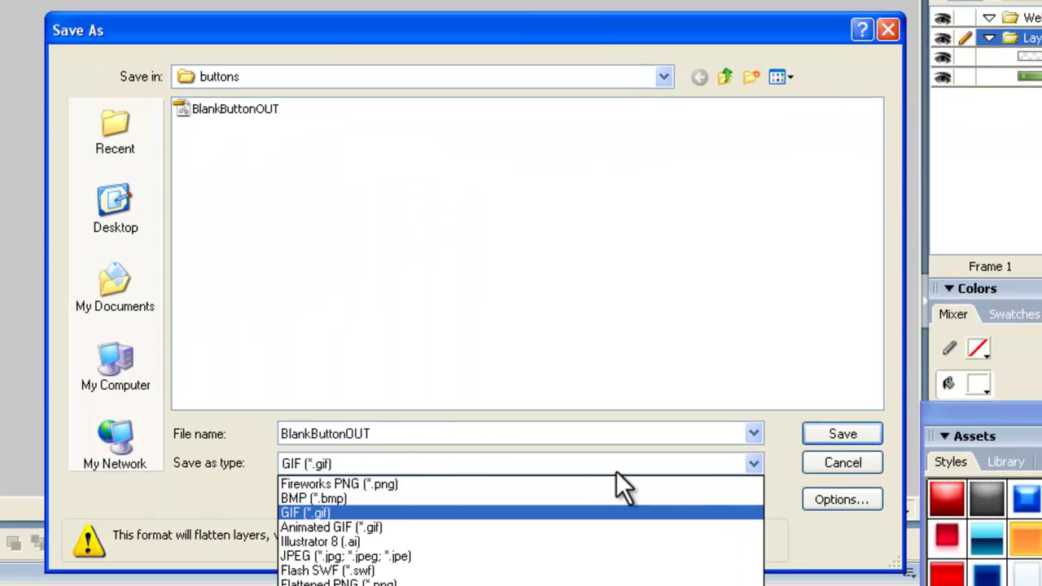
click(398, 484)
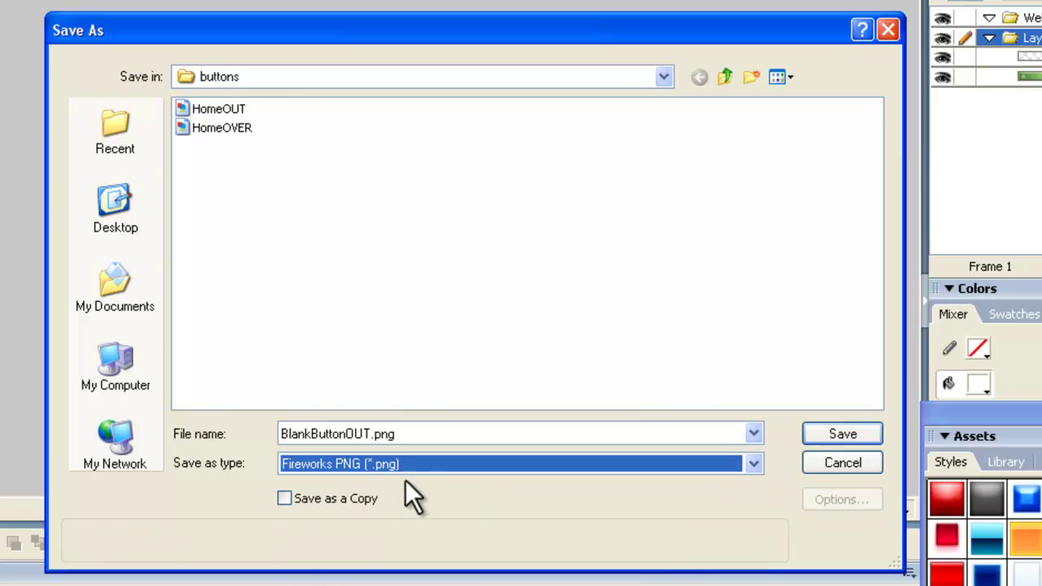
click(347, 433)
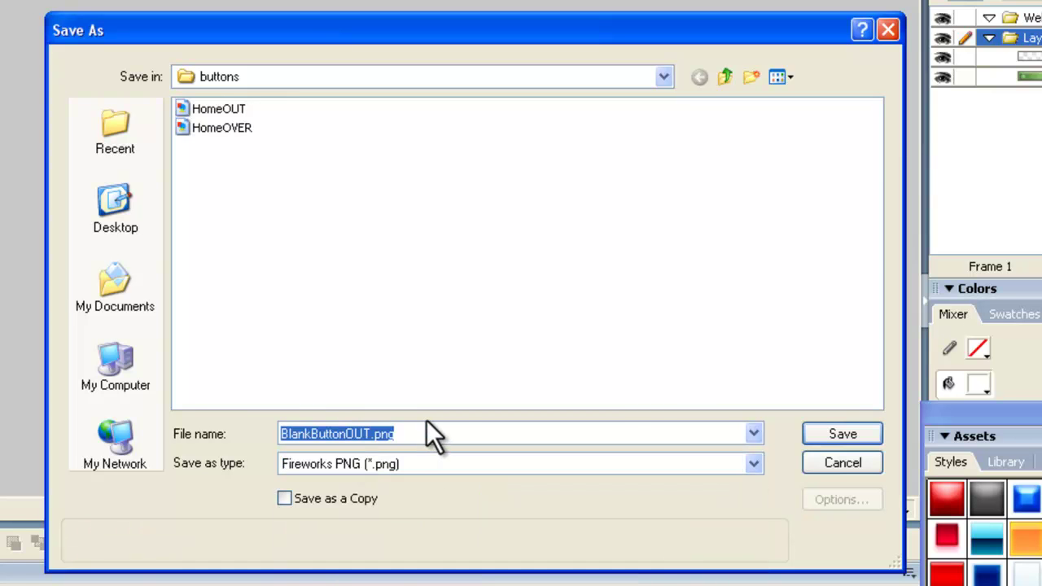
click(350, 434)
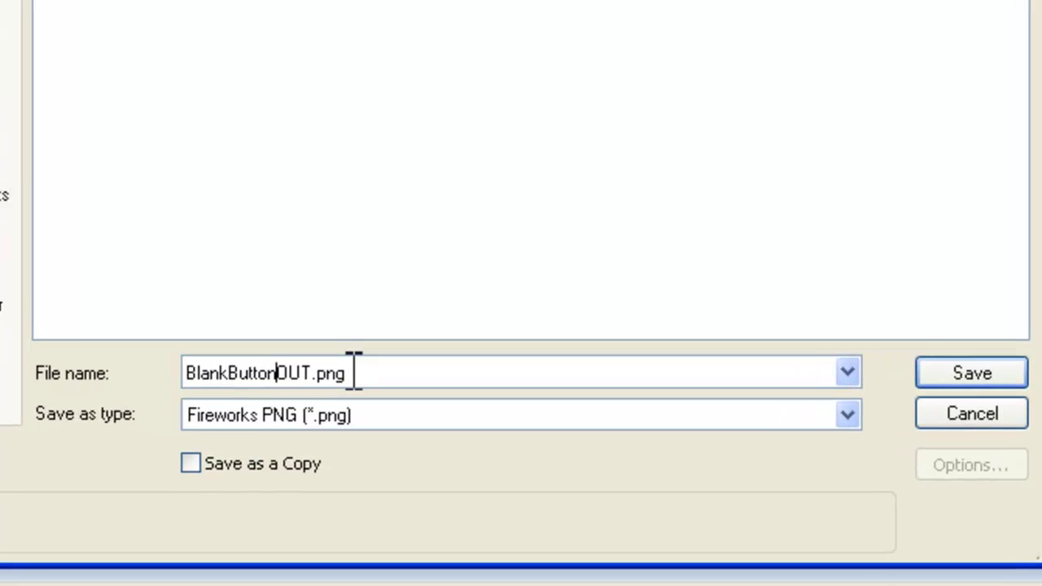
key(BackSpace)
key(BackSpace)
key(BackSpace)
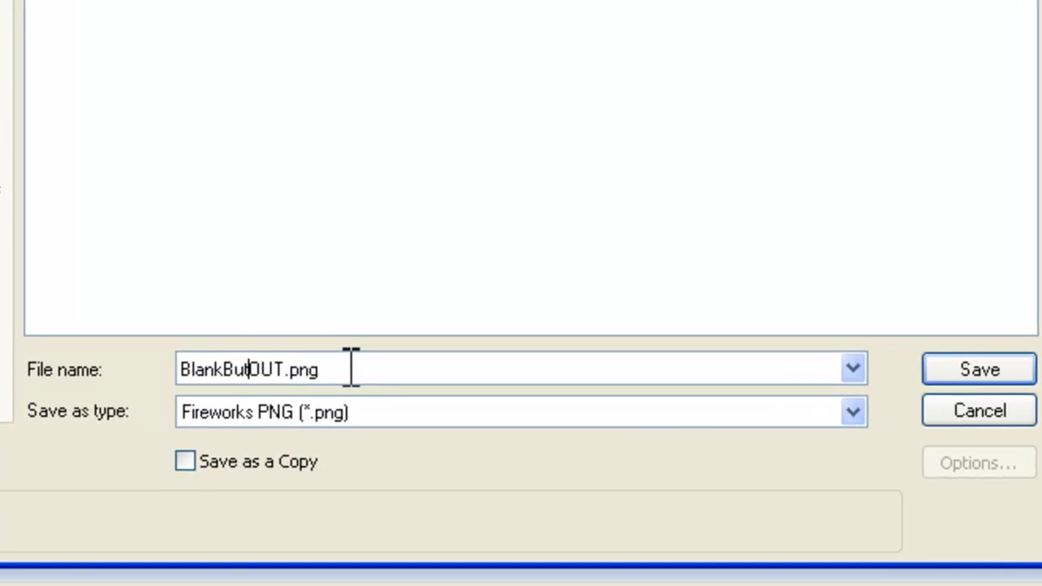
key(BackSpace)
key(BackSpace)
key(BackSpace)
key(BackSpace)
key(BackSpace)
key(BackSpace)
key(BackSpace)
key(BackSpace)
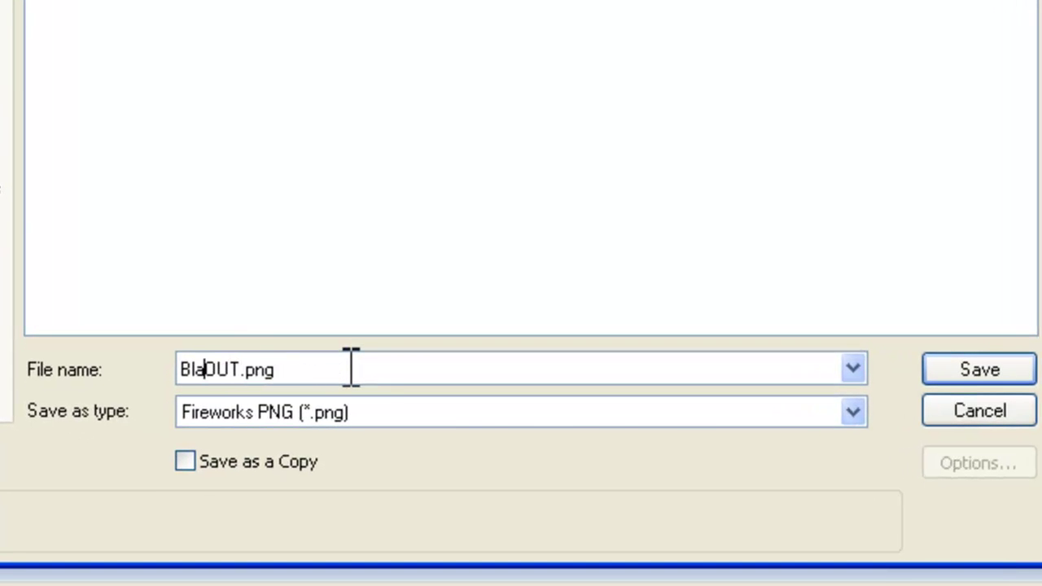
text(Service)
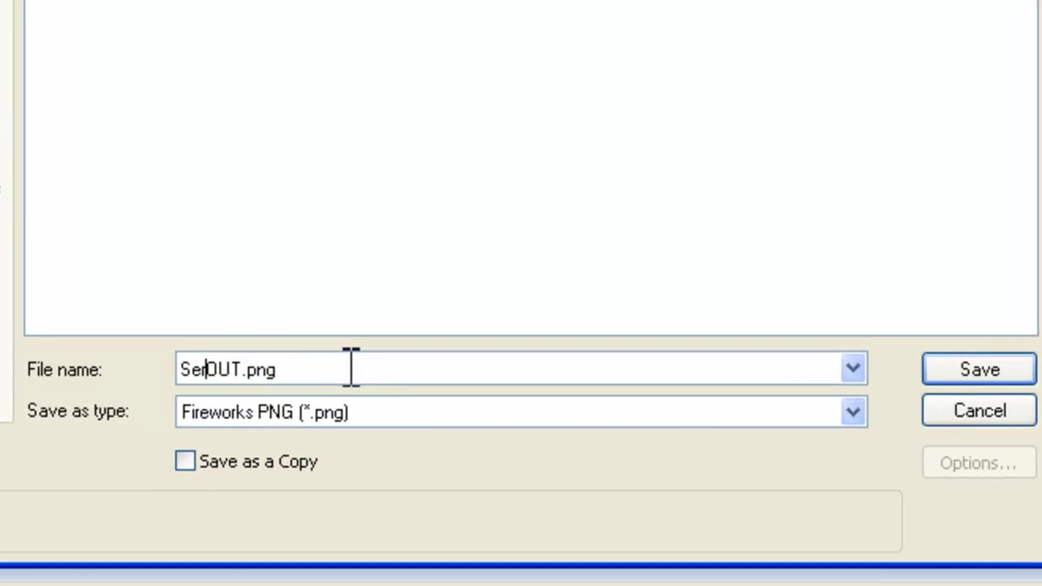
text(s)
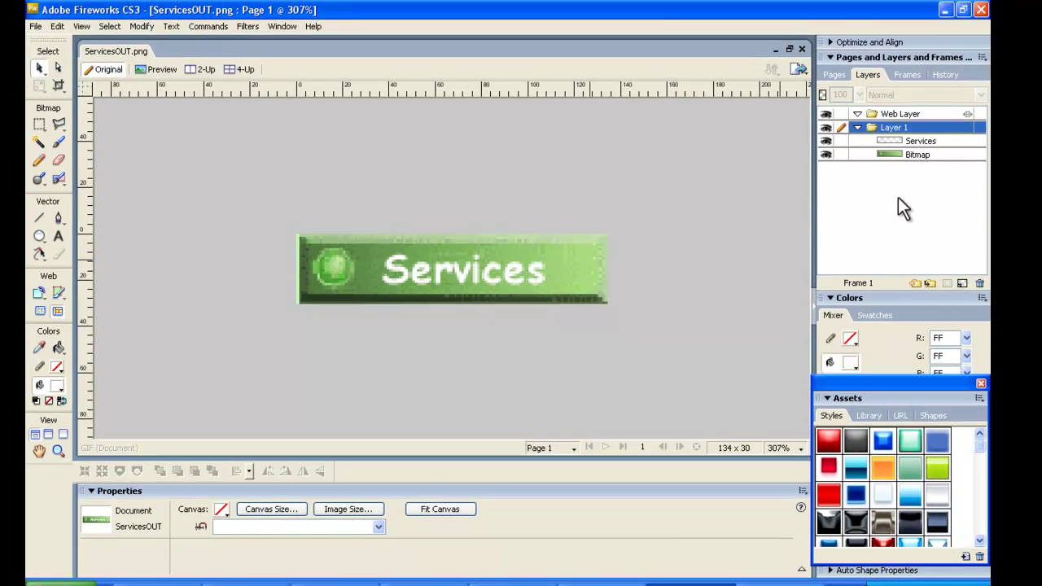
- Reapply Hue/Saturation with Lightness -60 to the Bitmap layer to darken the Services background
click(938, 155)
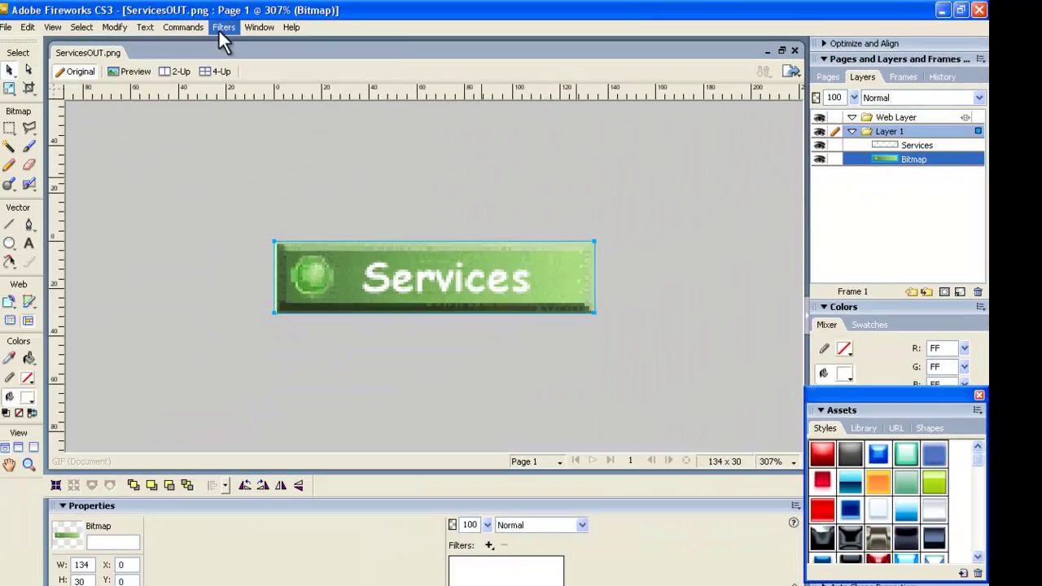
click(220, 27)
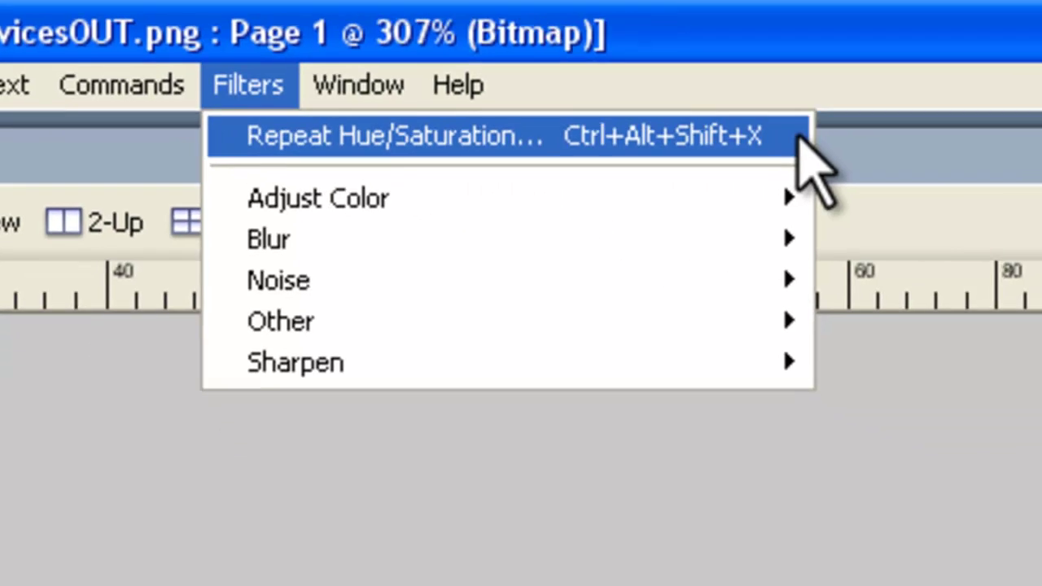
click(798, 136)
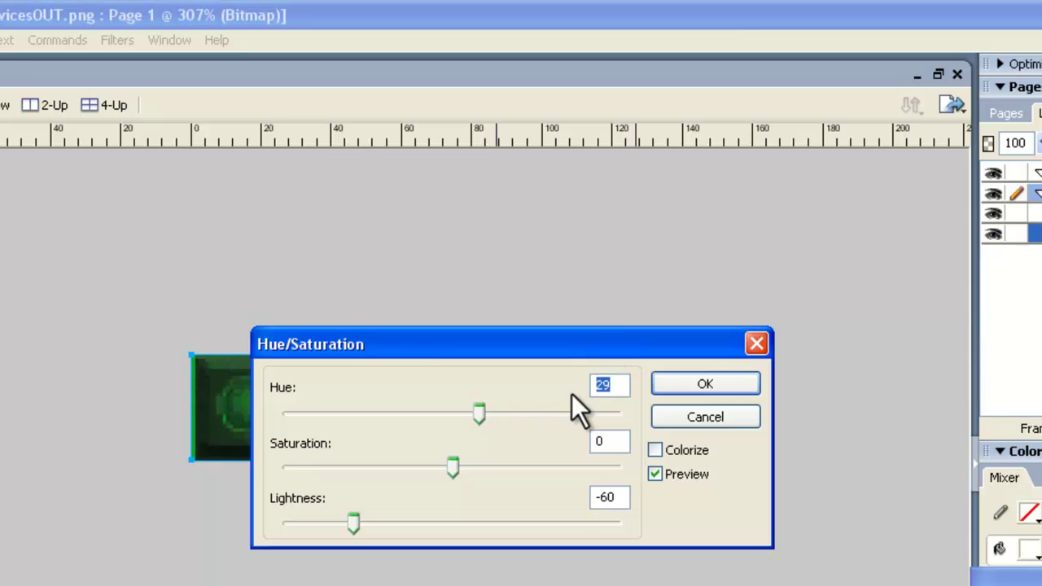
drag(581, 342, 648, 136)
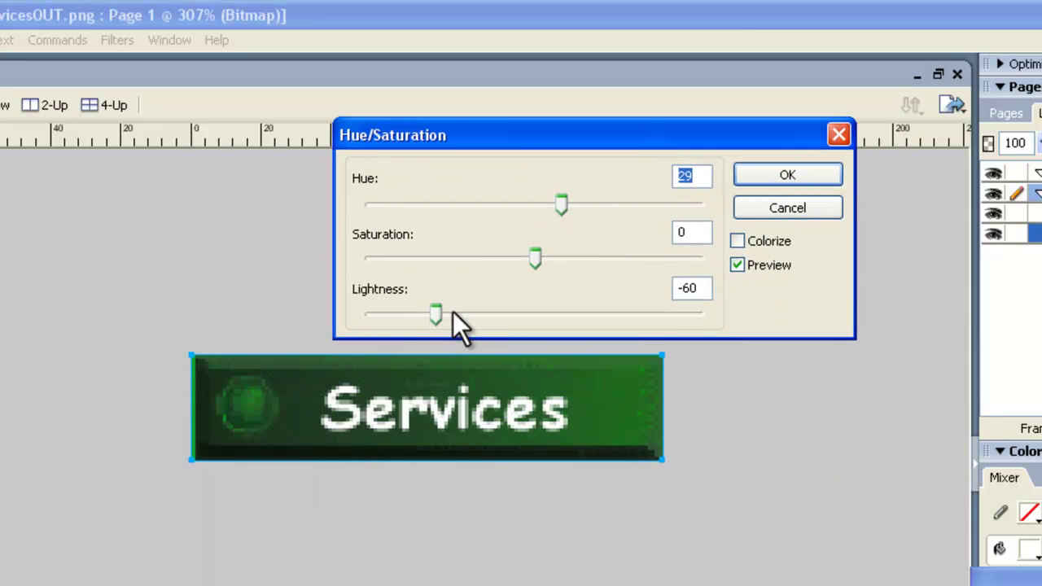
click(786, 175)
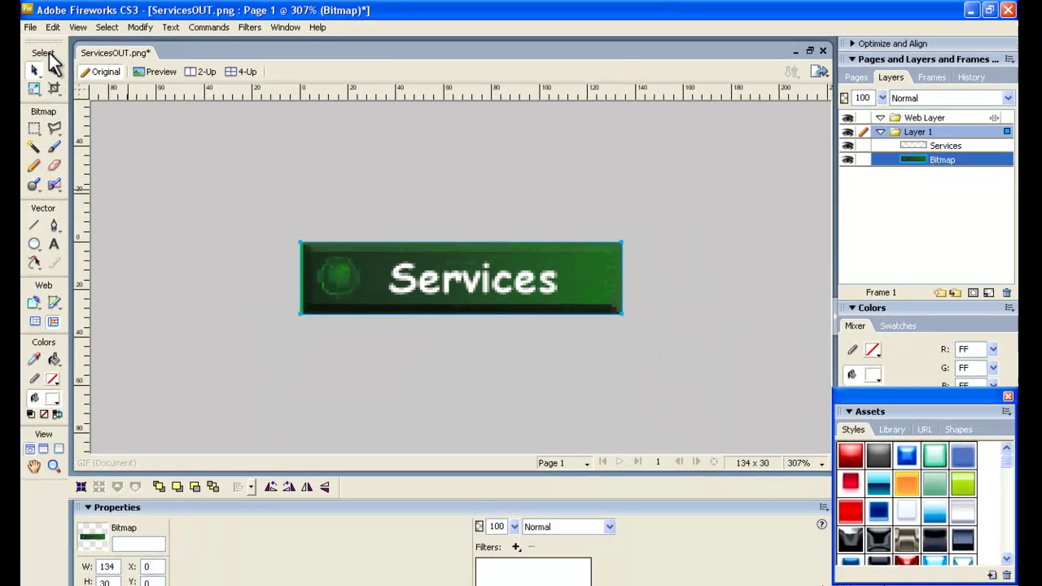
- Save the darkened Services button as ServicesOVER.png in the buttons folder
click(44, 28)
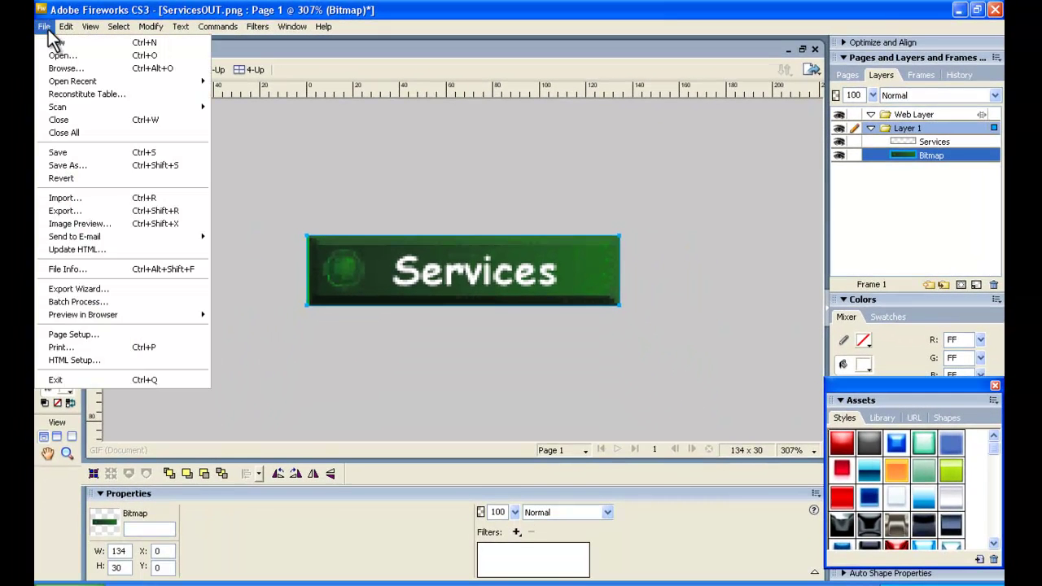
click(72, 166)
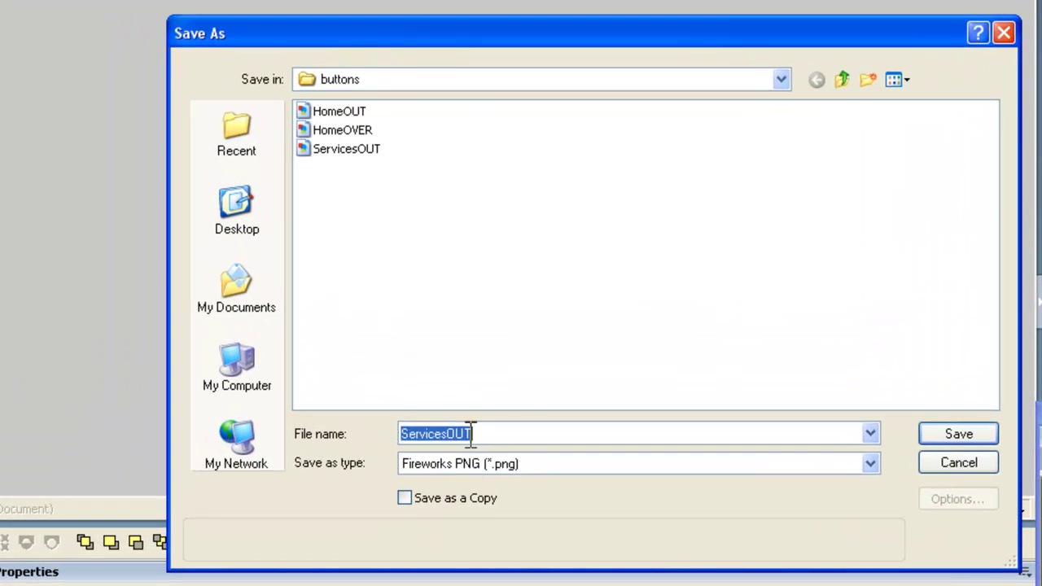
click(514, 430)
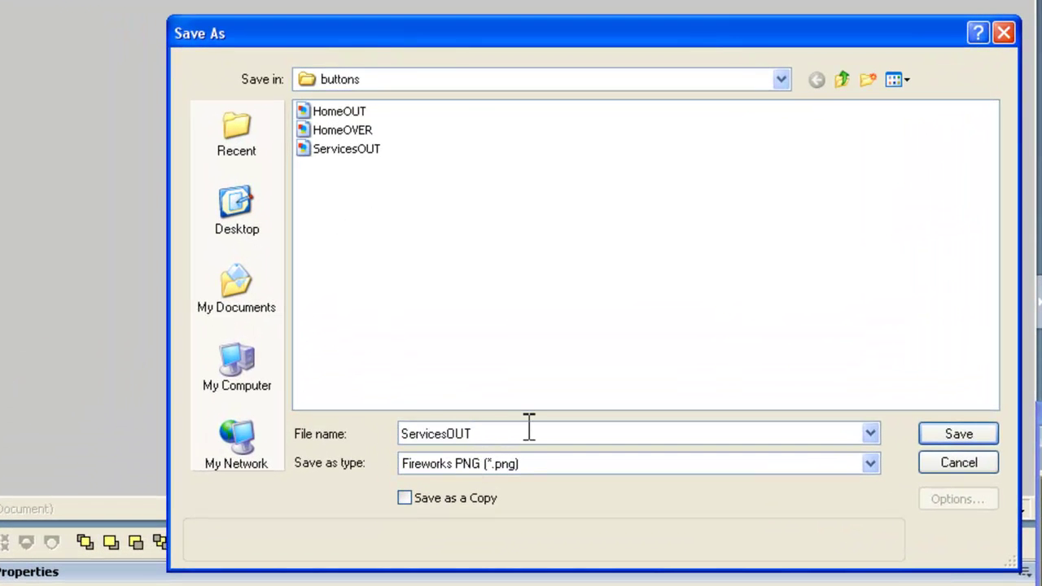
key(BackSpace)
key(BackSpace)
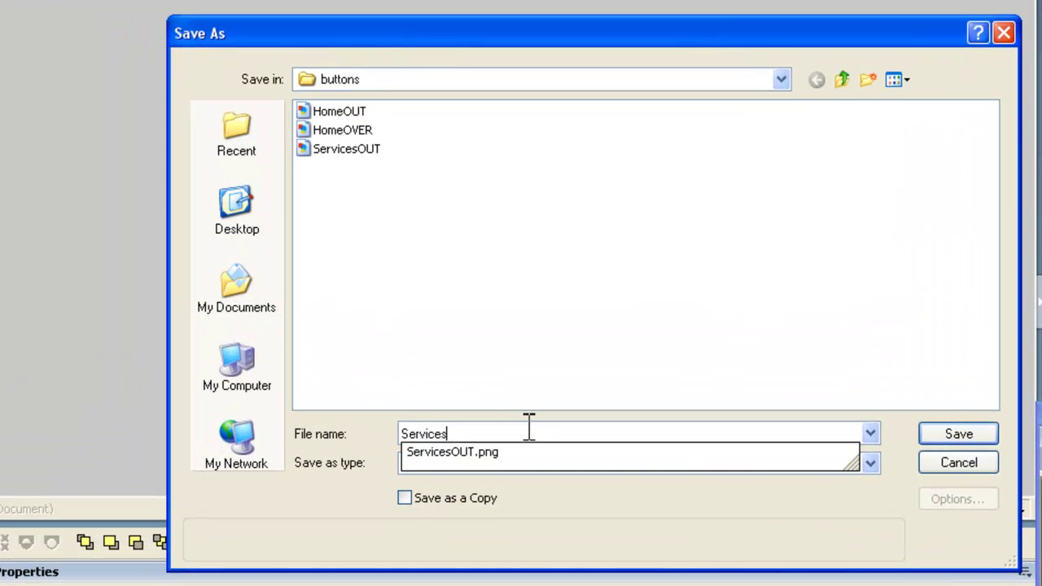
text(OVER)
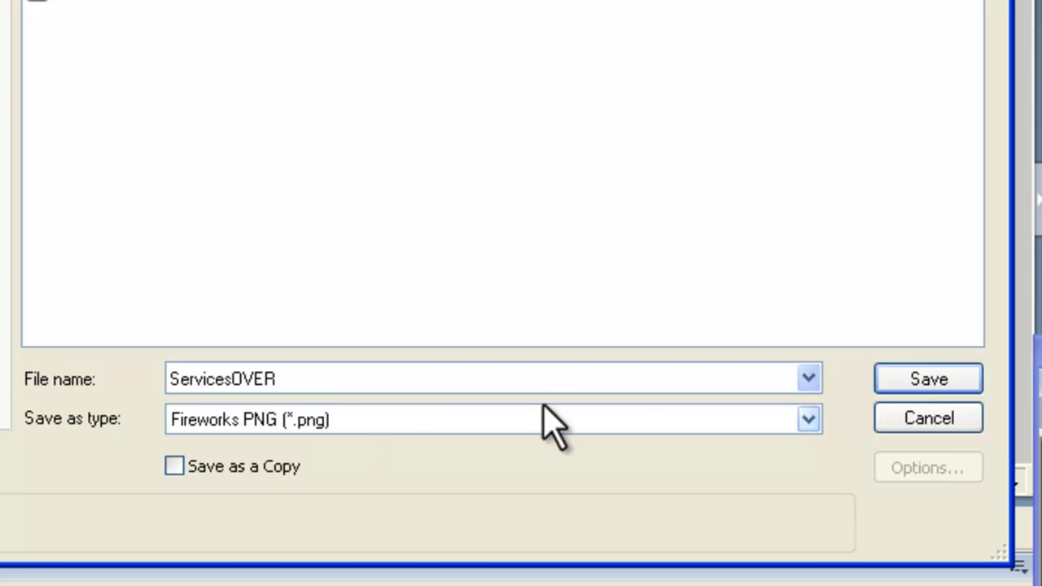
click(928, 379)
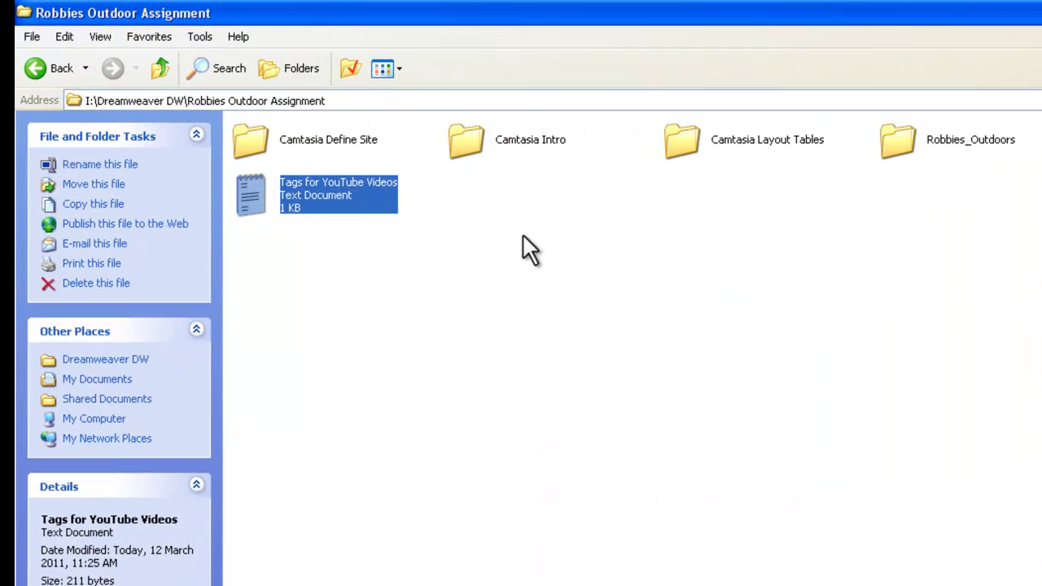
- Open Robbies_Outdoors, then the buttons folder, to view the saved button images
double_click(898, 143)
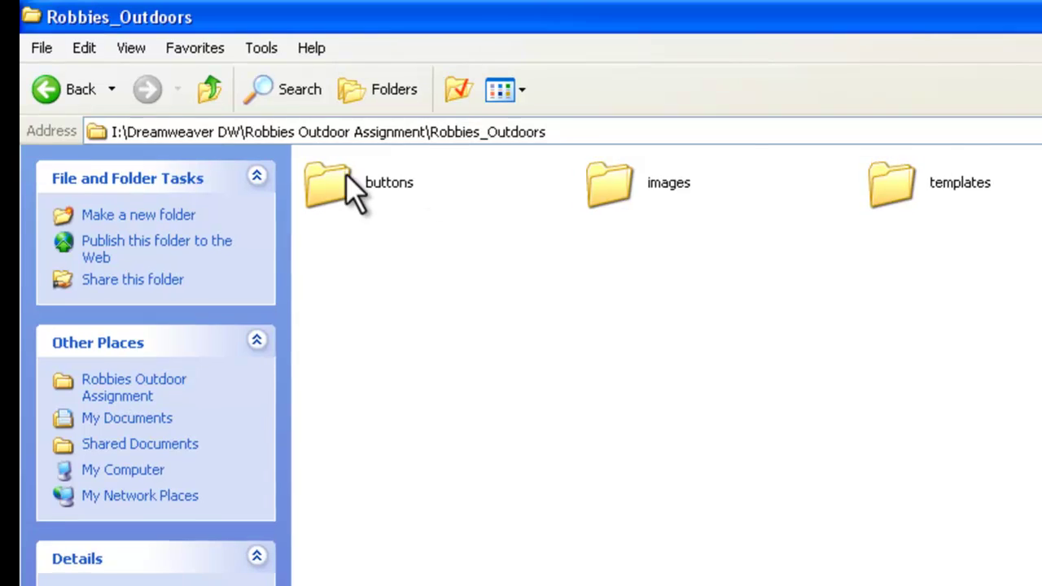
double_click(258, 133)
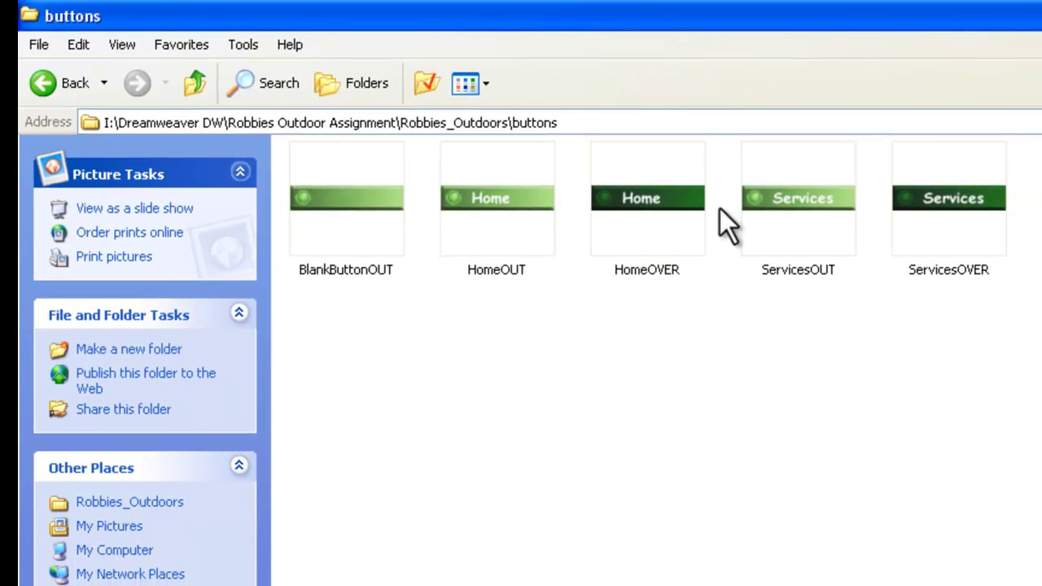